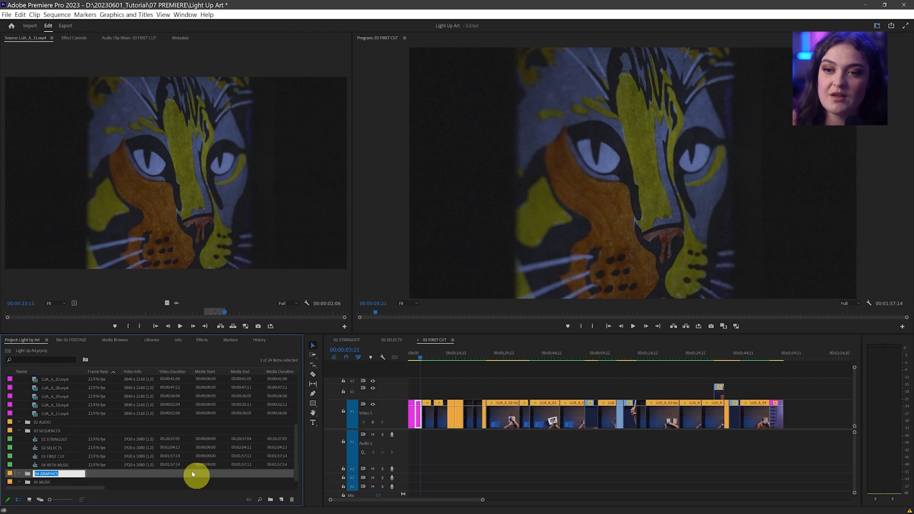
# Open the 04 WITH MUSIC sequence and display the Essential Sound panel
pyautogui.doubleClick(34, 465)
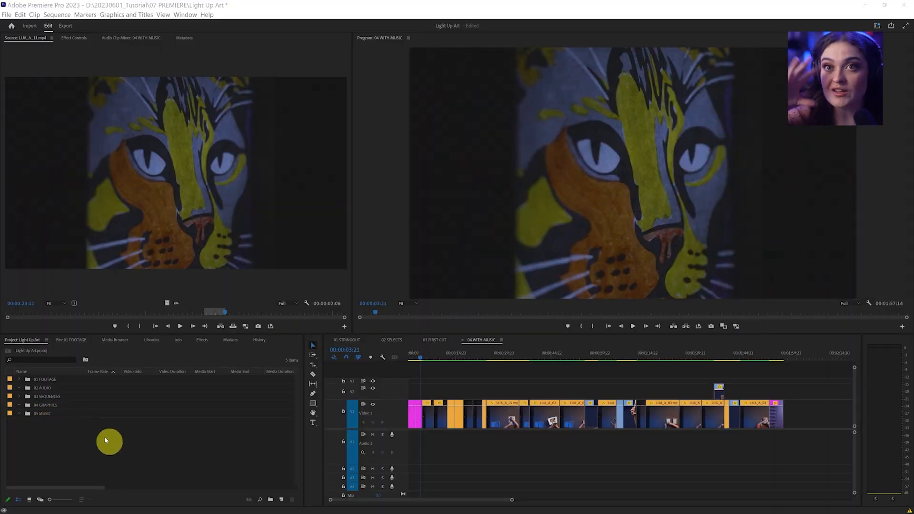
pyautogui.click(243, 16)
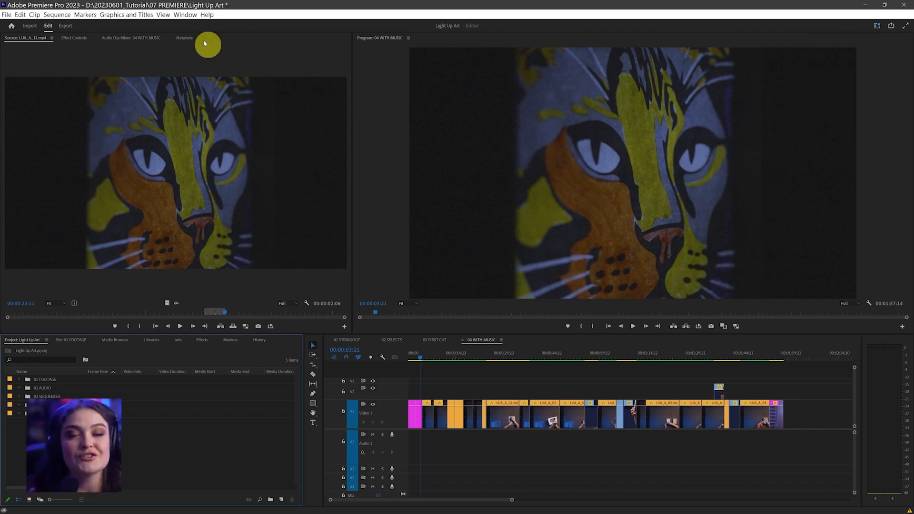
pyautogui.click(189, 17)
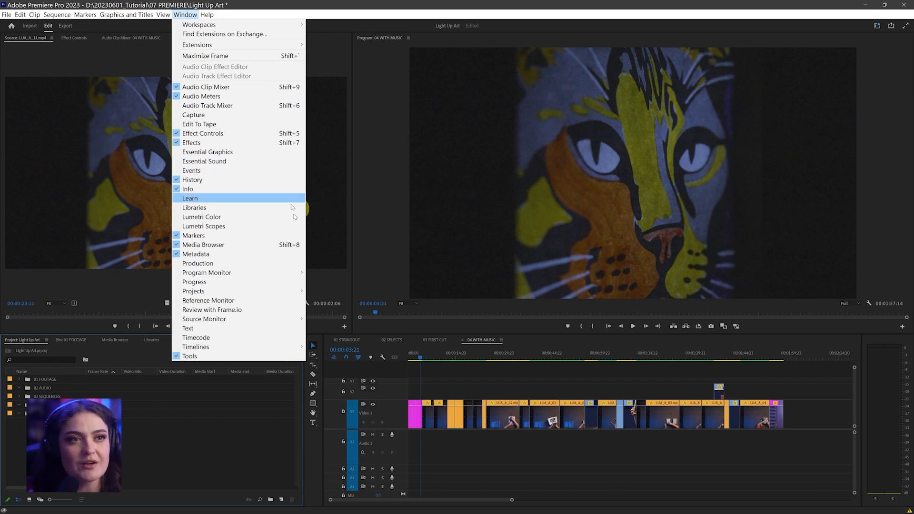
pyautogui.click(240, 161)
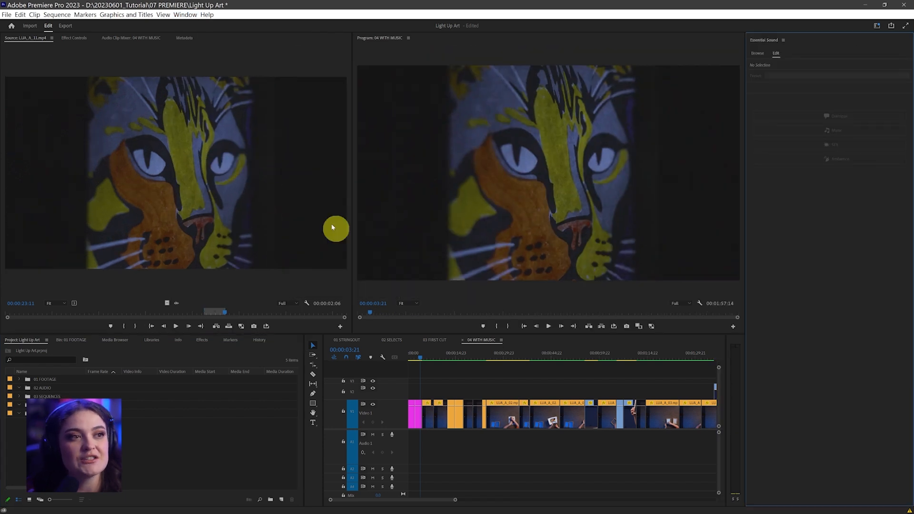
# Narrow the Source monitor and the Project panel to give the Program monitor and the timeline more width
pyautogui.click(804, 28)
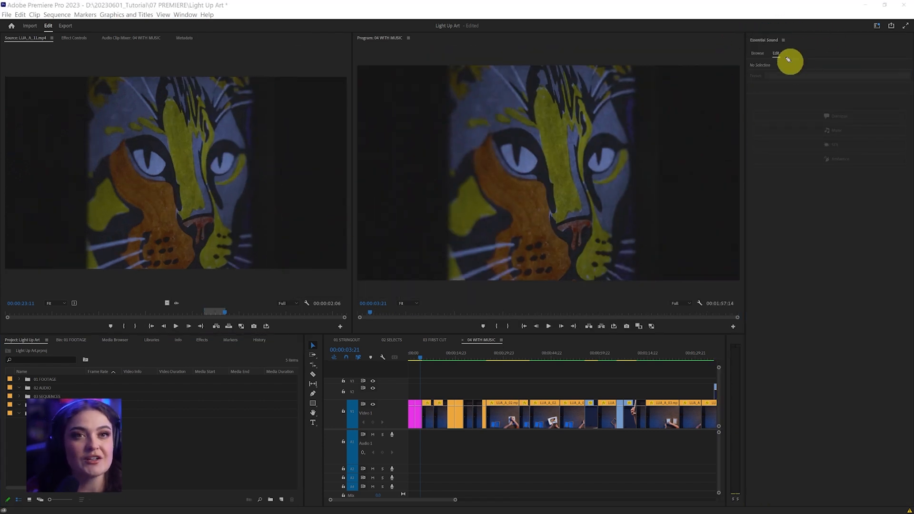
pyautogui.click(352, 284)
pyautogui.click(335, 285)
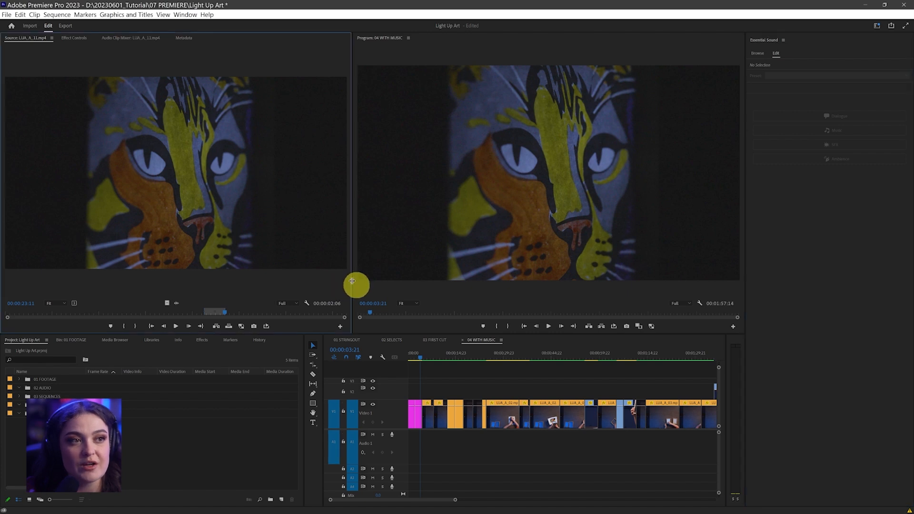
pyautogui.moveTo(352, 281); pyautogui.dragTo(325, 287)
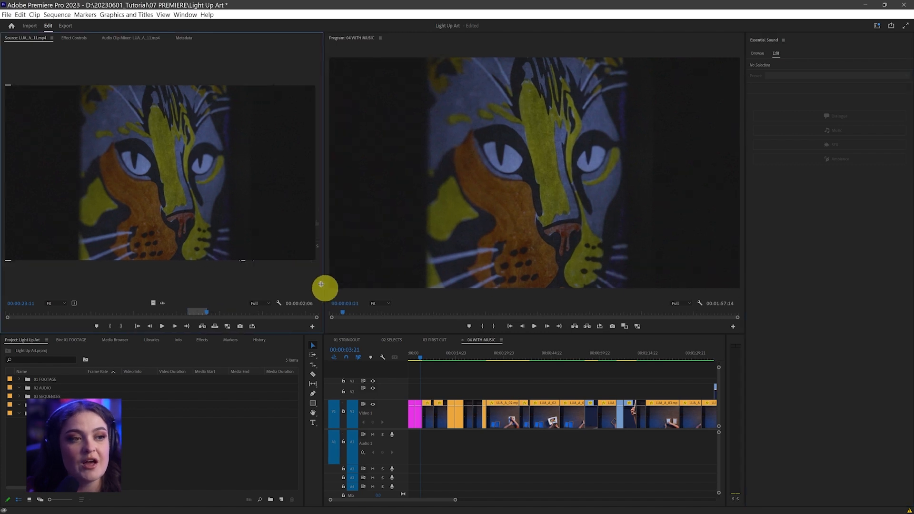
pyautogui.click(324, 397)
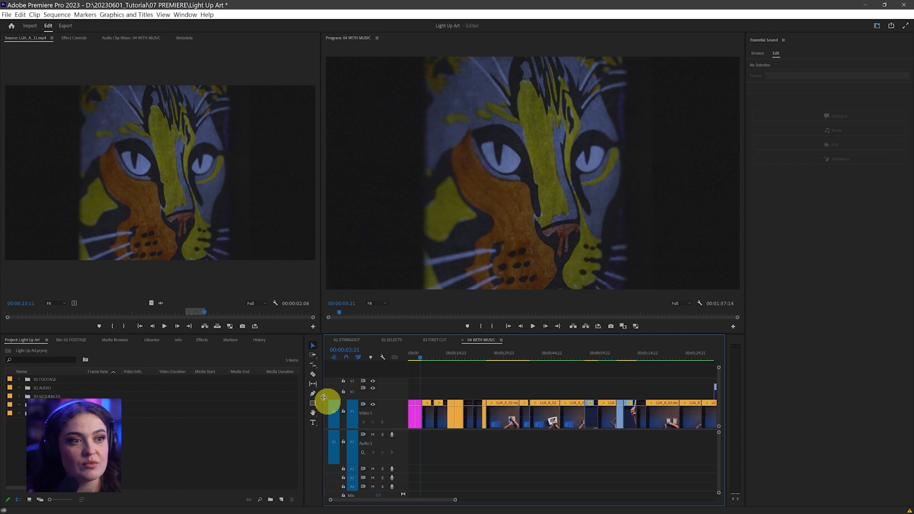
pyautogui.moveTo(323, 397); pyautogui.dragTo(281, 402)
# Browse the Adobe Stock music in Essential Sound and limit the moods to Happy and Inspiring
pyautogui.click(762, 55)
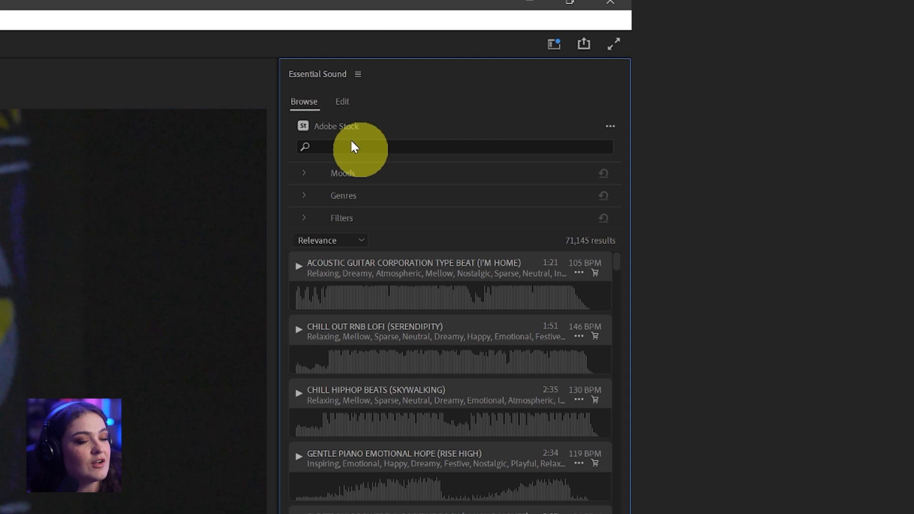
pyautogui.click(307, 174)
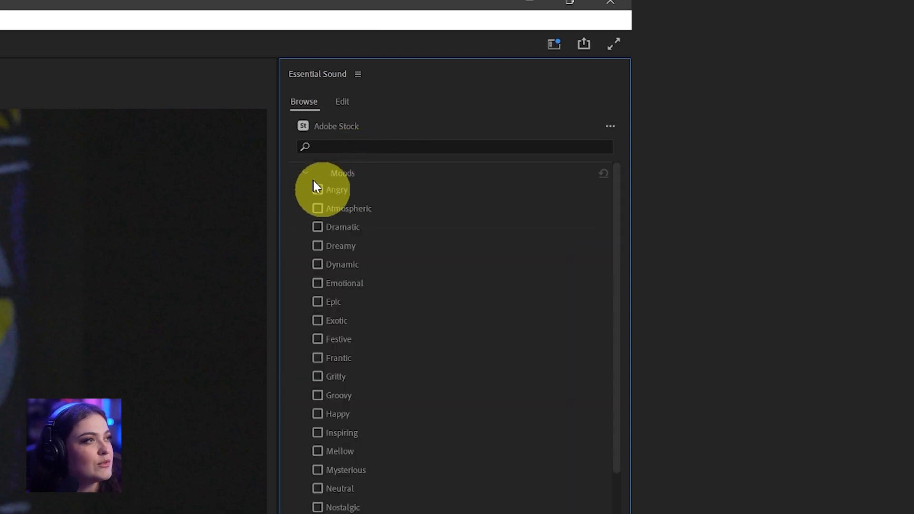
pyautogui.click(317, 414)
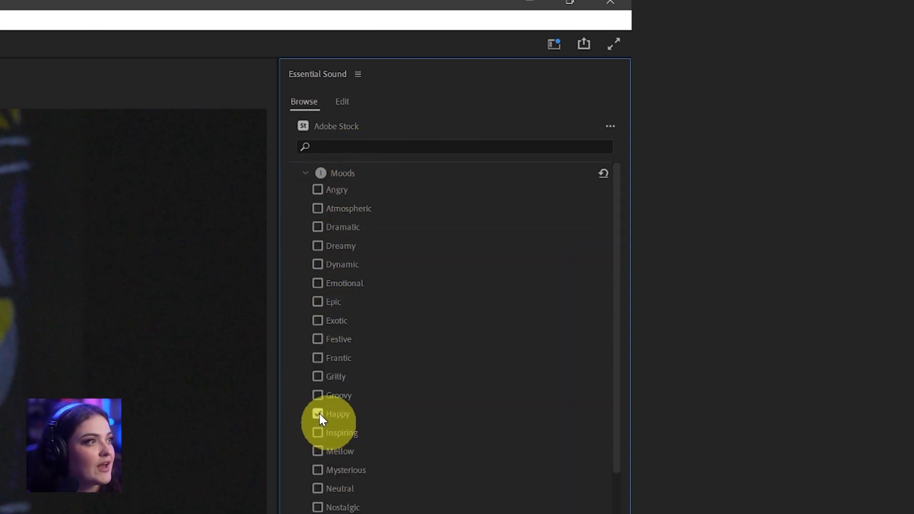
pyautogui.click(318, 434)
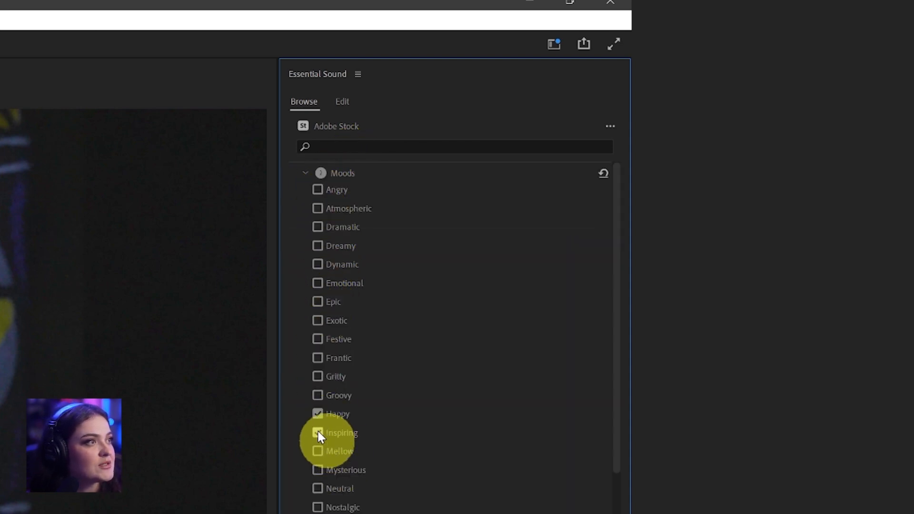
pyautogui.click(304, 174)
# Limit the stock music genres to Pop and Dance
pyautogui.click(309, 197)
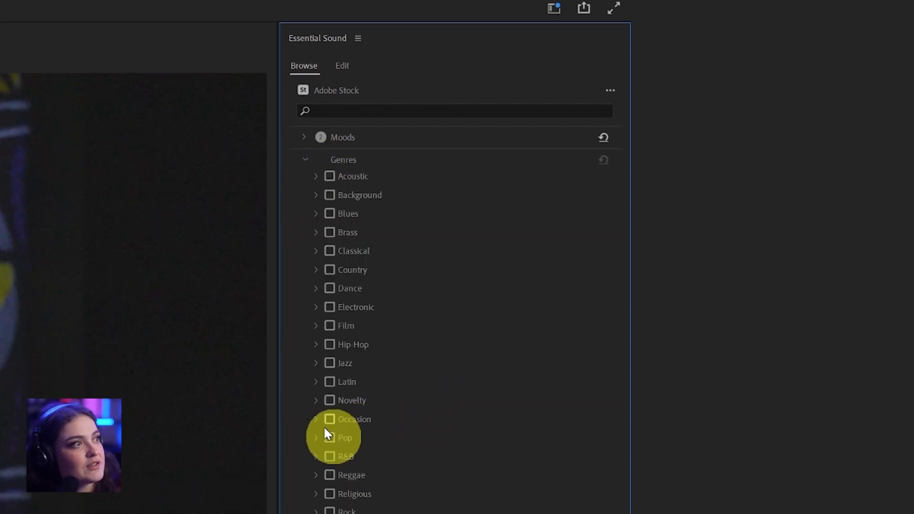
pyautogui.click(329, 372)
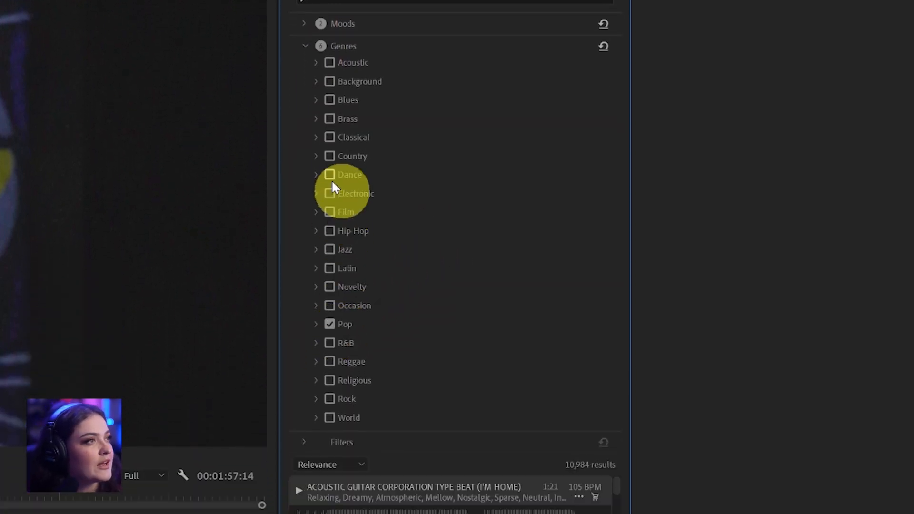
pyautogui.click(331, 174)
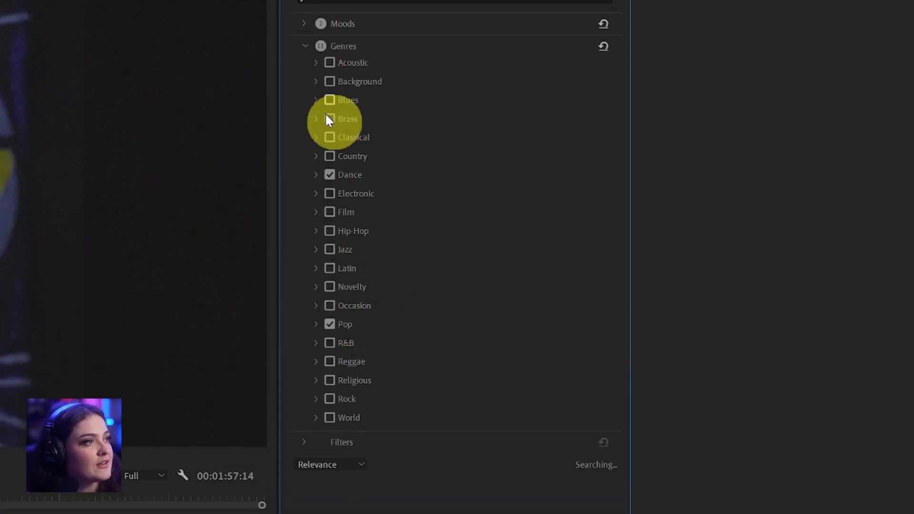
pyautogui.click(306, 45)
# Filter the stock music to a minimum tempo of 134 BPM and a minimum duration of about one minute
pyautogui.click(307, 69)
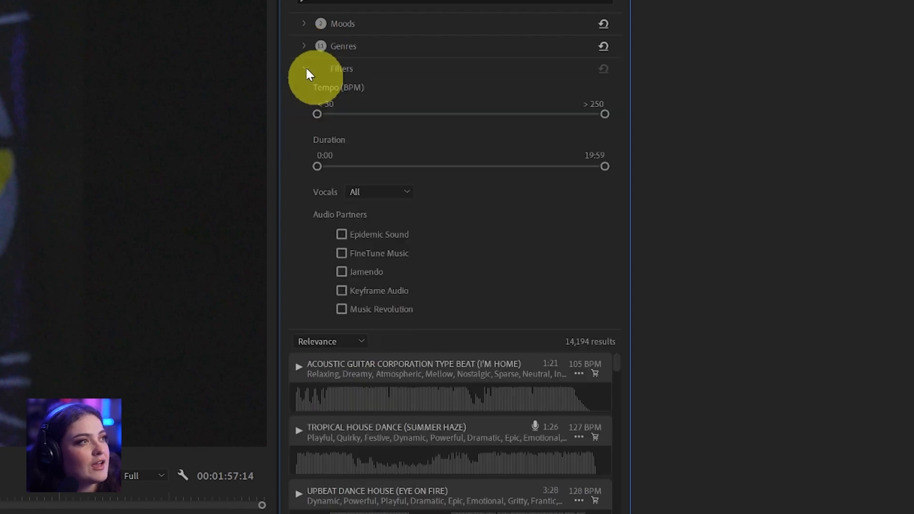
pyautogui.moveTo(325, 116); pyautogui.dragTo(452, 115)
pyautogui.moveTo(320, 166); pyautogui.dragTo(333, 166)
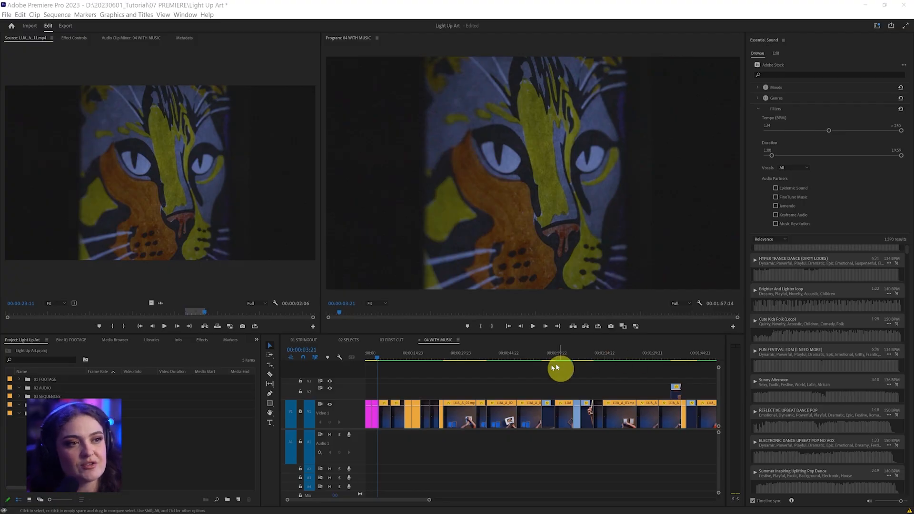
# Audition the stock track REFLECTIVE UPBEAT DANCE POP in sync with the timeline from the start of the sequence
pyautogui.moveTo(381, 350)
pyautogui.mouseDown()
pyautogui.moveTo(367, 373)
pyautogui.moveTo(388, 438)
pyautogui.moveTo(395, 345)
pyautogui.moveTo(361, 360)
pyautogui.mouseUp()
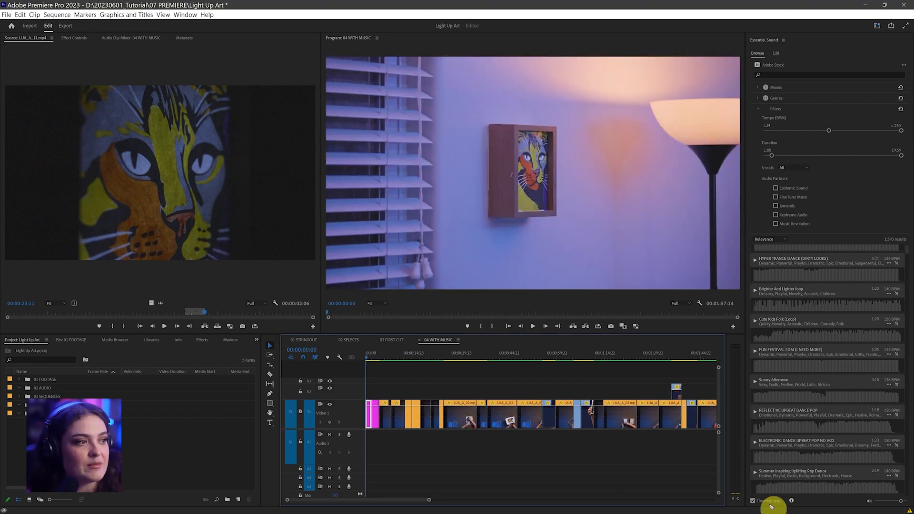
pyautogui.hotkey('ctrl', 'shift', '3')
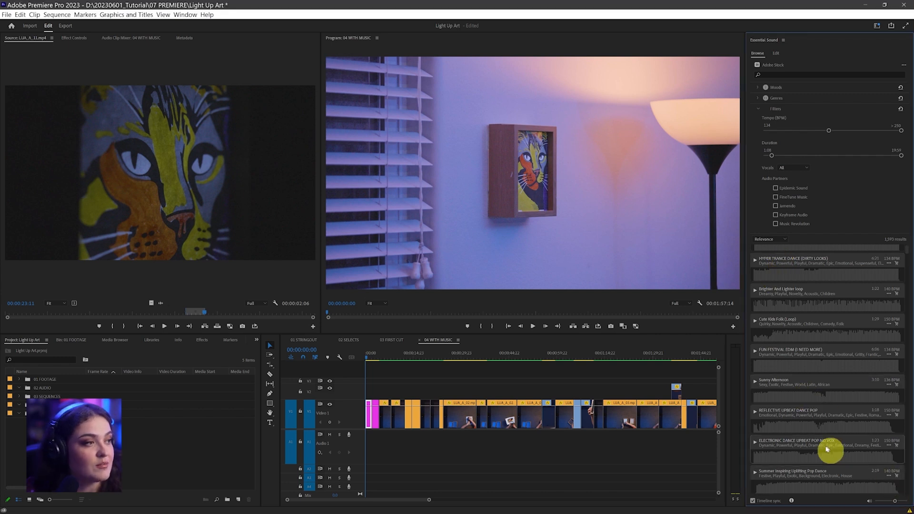
pyautogui.scroll(-2, 798, 431)
pyautogui.scroll(2, 798, 431)
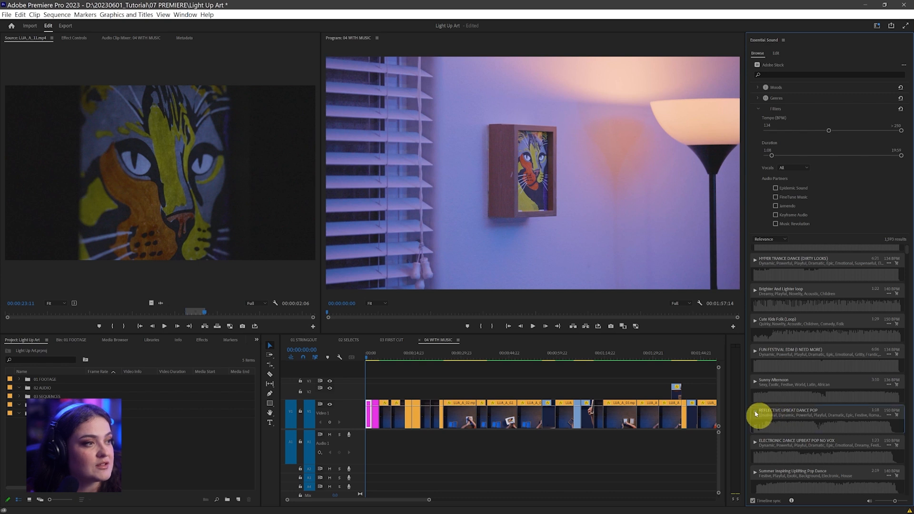
pyautogui.click(755, 412)
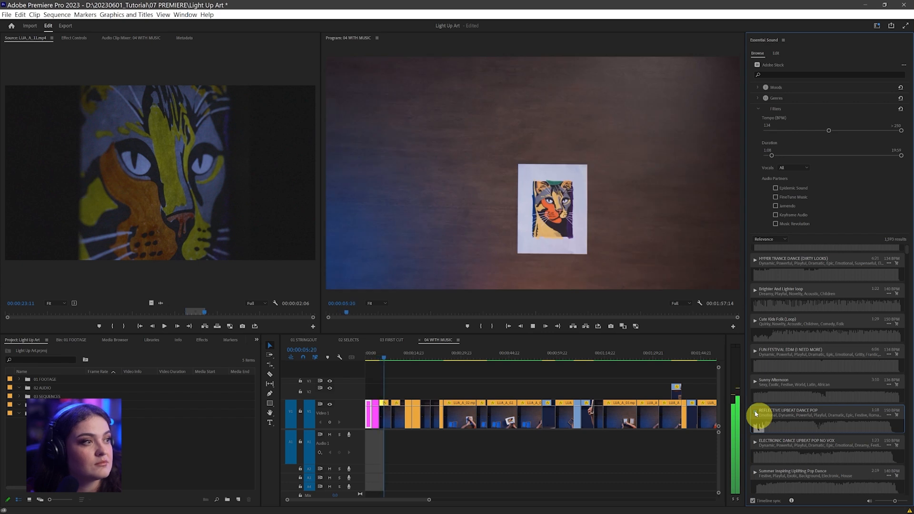
pyautogui.click(755, 413)
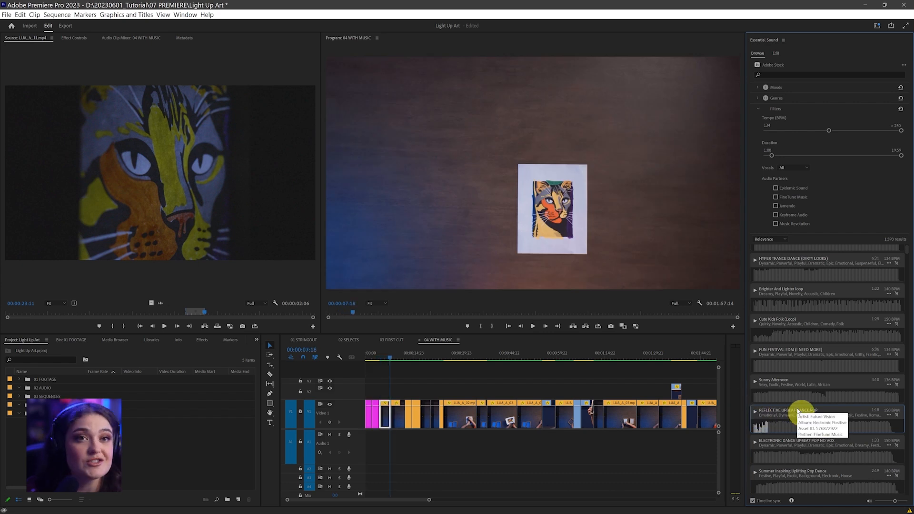
# Place REFLECTIVE UPBEAT DANCE POP at the start of Audio 1 and mute that track
pyautogui.moveTo(799, 412); pyautogui.dragTo(362, 447)
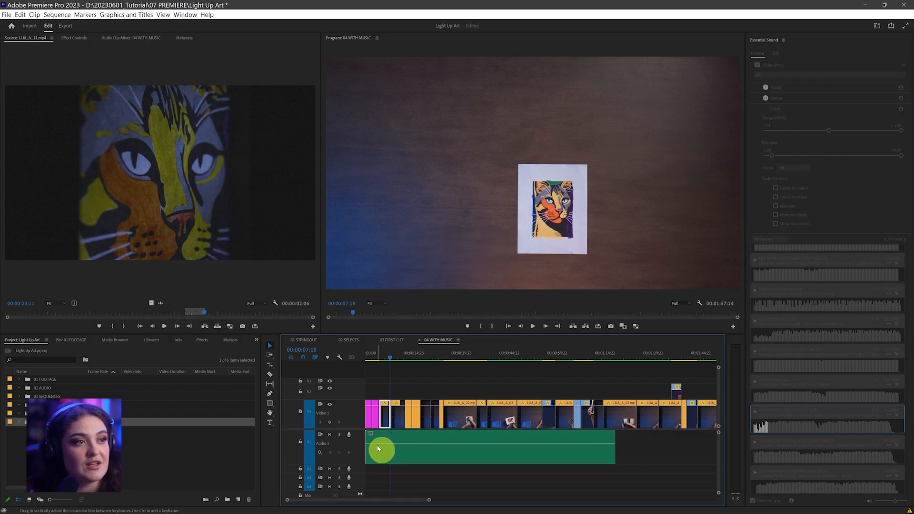
pyautogui.moveTo(343, 463); pyautogui.dragTo(349, 450)
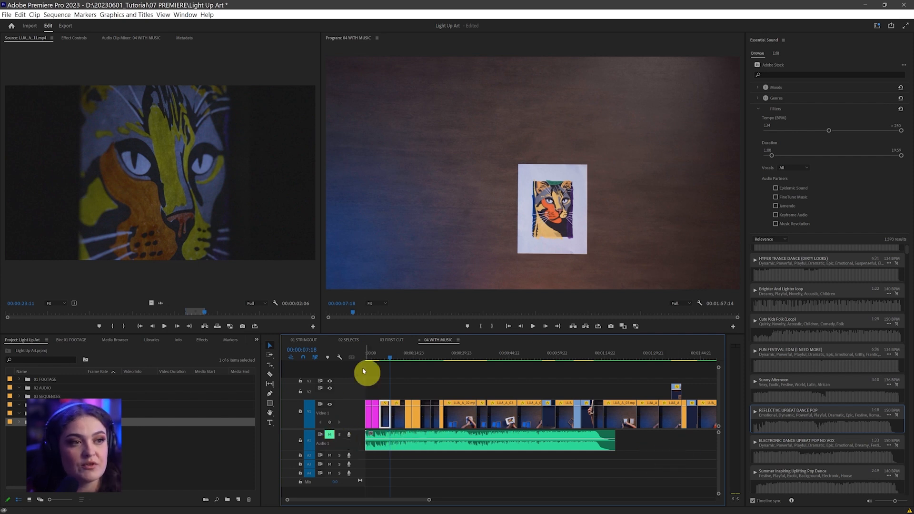
# Audition the stock track Lo-Fi Calm against the picture from the start of the sequence
pyautogui.moveTo(369, 360); pyautogui.dragTo(358, 357)
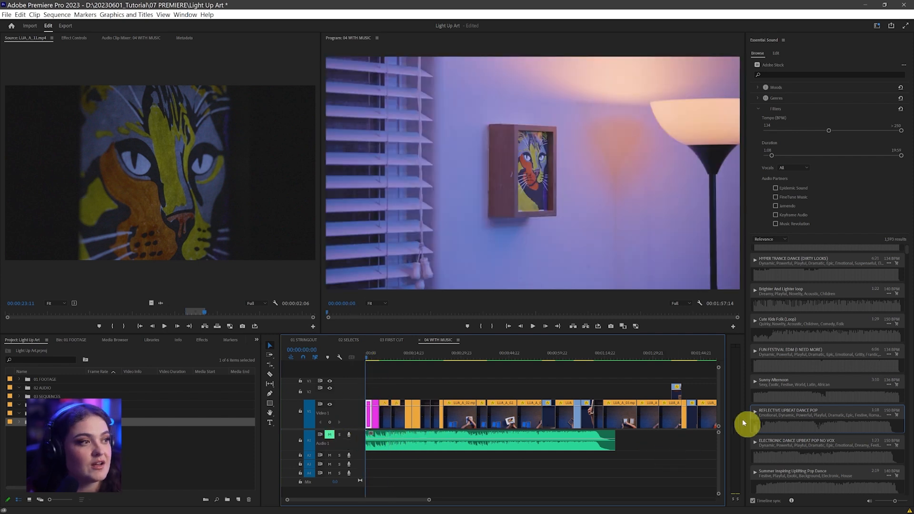
pyautogui.scroll(-1, 776, 427)
pyautogui.scroll(-3, 776, 429)
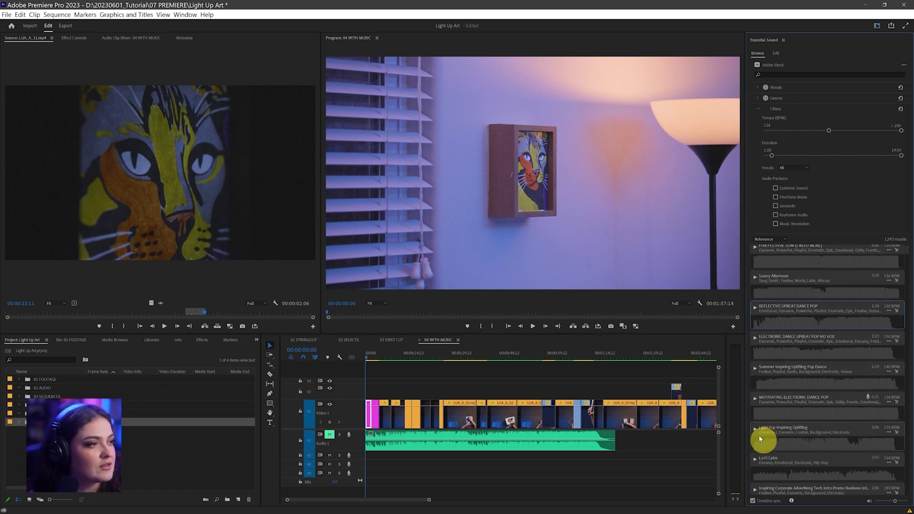
pyautogui.click(755, 462)
pyautogui.scroll(-3, 759, 457)
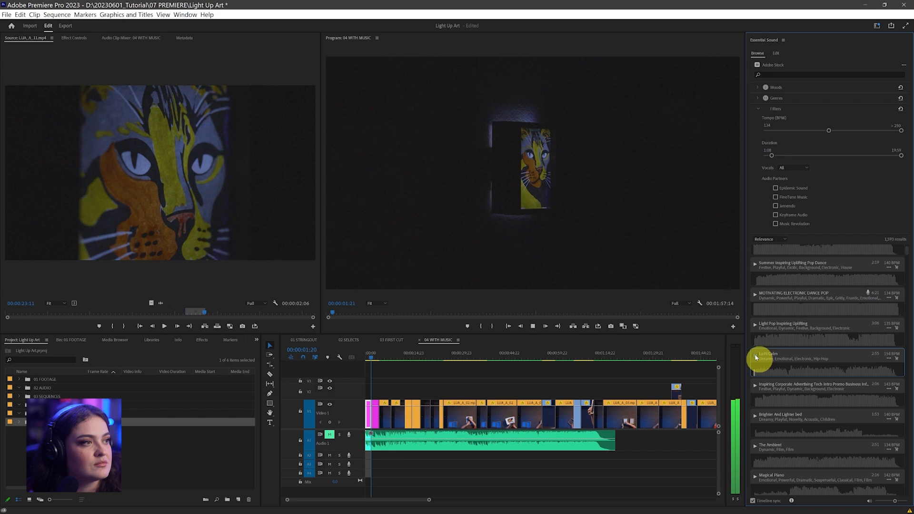
pyautogui.click(757, 357)
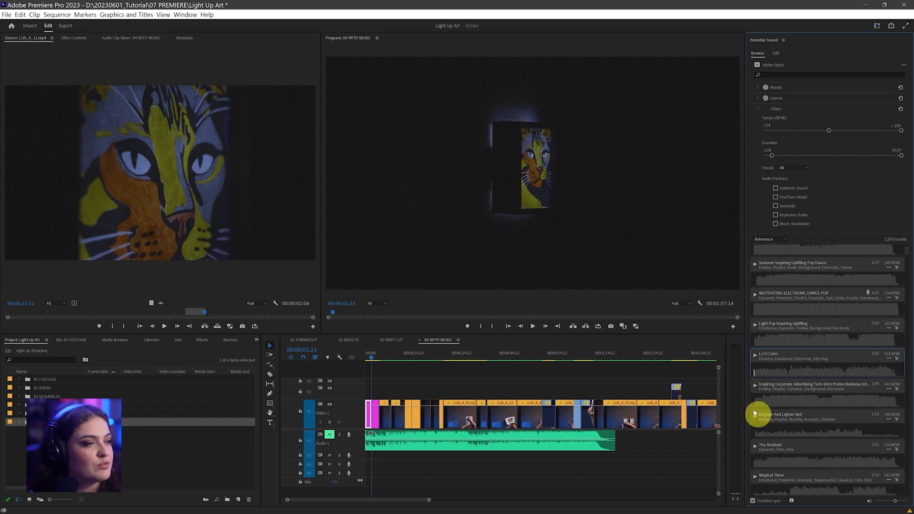
# Audition ELECTRONIC DANCE UPBEAT POP, then place it at the start of Audio 2
pyautogui.click(755, 447)
pyautogui.scroll(-10, 758, 380)
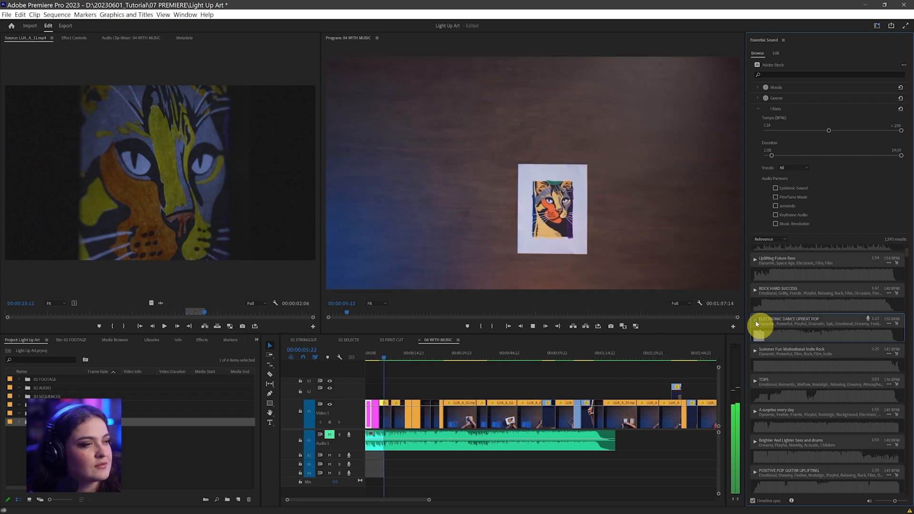
pyautogui.click(756, 321)
pyautogui.moveTo(798, 322); pyautogui.dragTo(359, 458)
# Place CHILL POP UPBEAT GROOVE at the start of Audio 3 and enlarge the timeline panel and that track's height
pyautogui.click(758, 398)
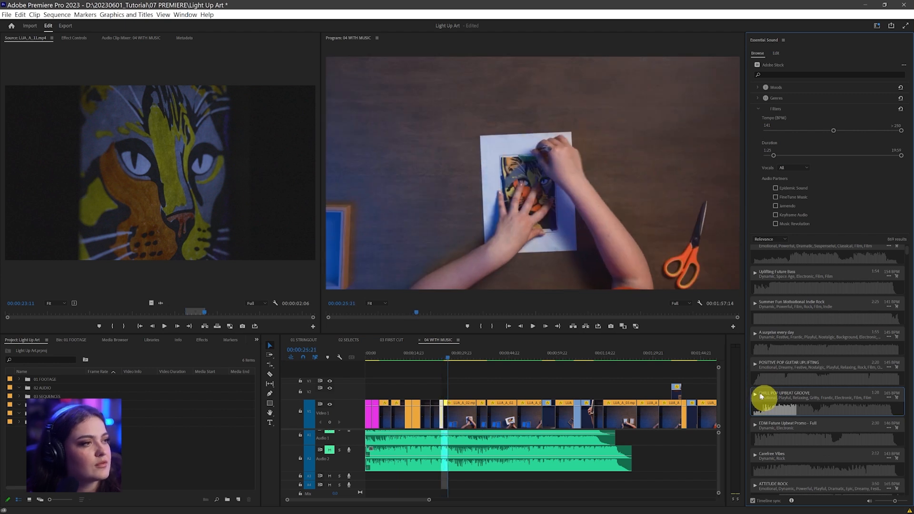
pyautogui.moveTo(775, 400); pyautogui.dragTo(365, 478)
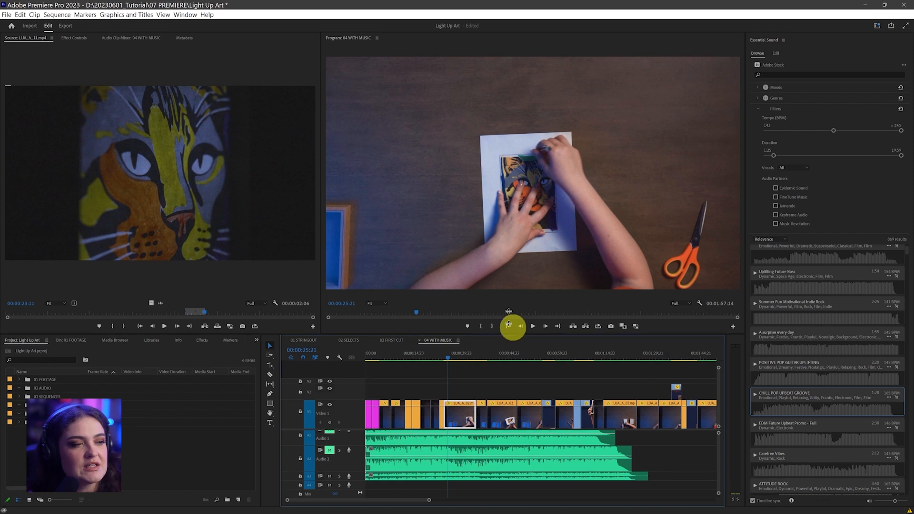
pyautogui.moveTo(509, 327); pyautogui.dragTo(514, 267)
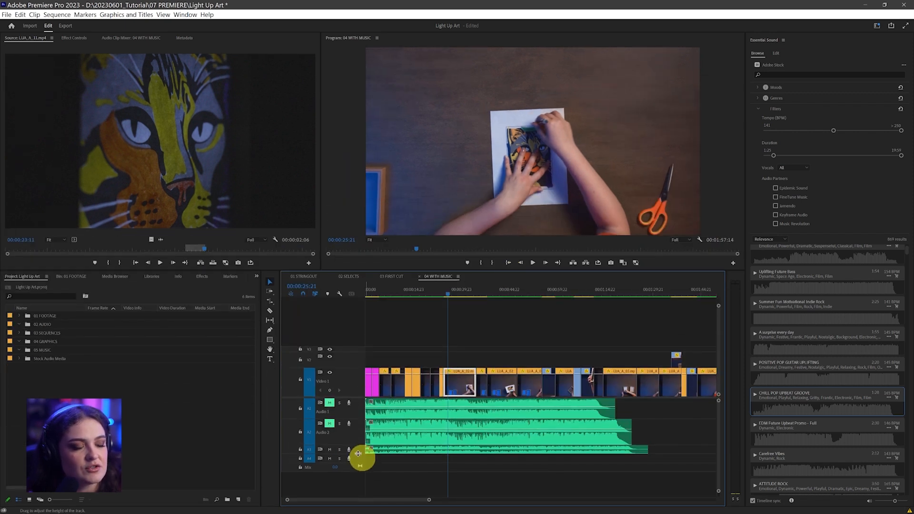
pyautogui.moveTo(358, 453); pyautogui.dragTo(362, 467)
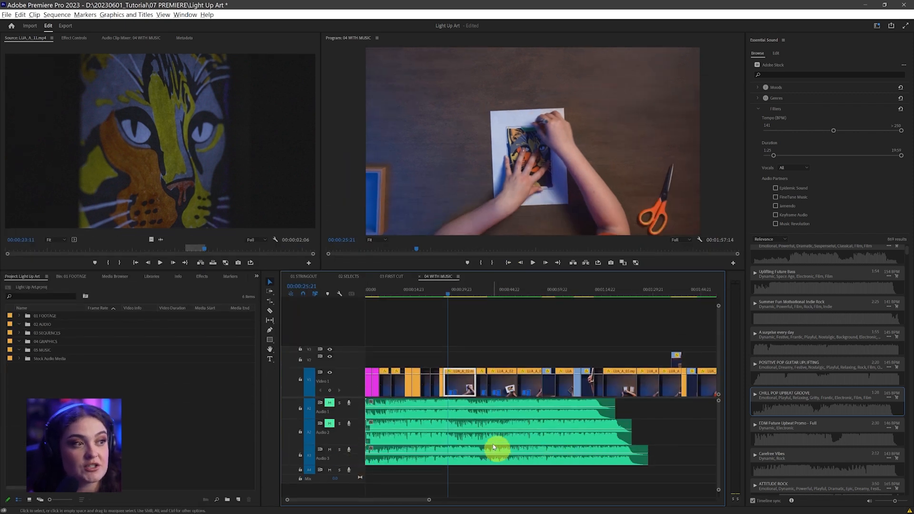
# Unmute the Audio 1 and Audio 2 tracks
pyautogui.scroll(-3, 494, 446)
pyautogui.scroll(2, 493, 445)
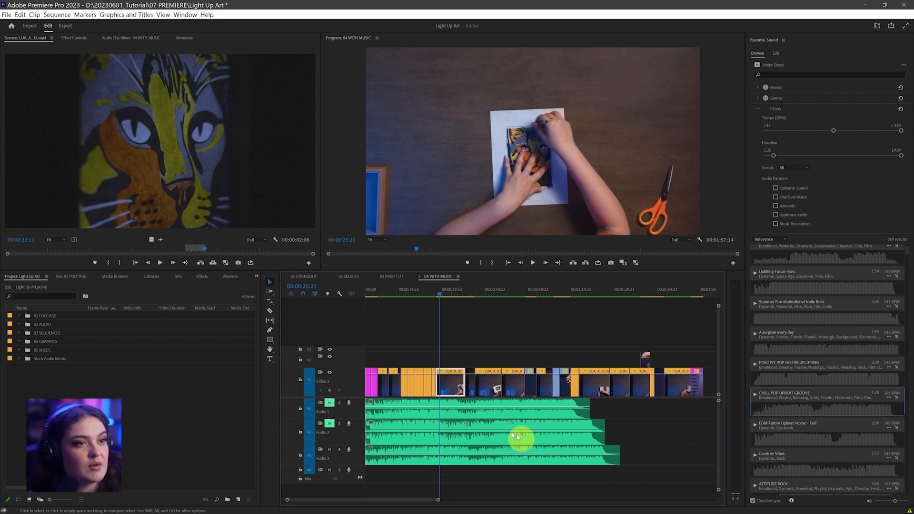
pyautogui.click(329, 403)
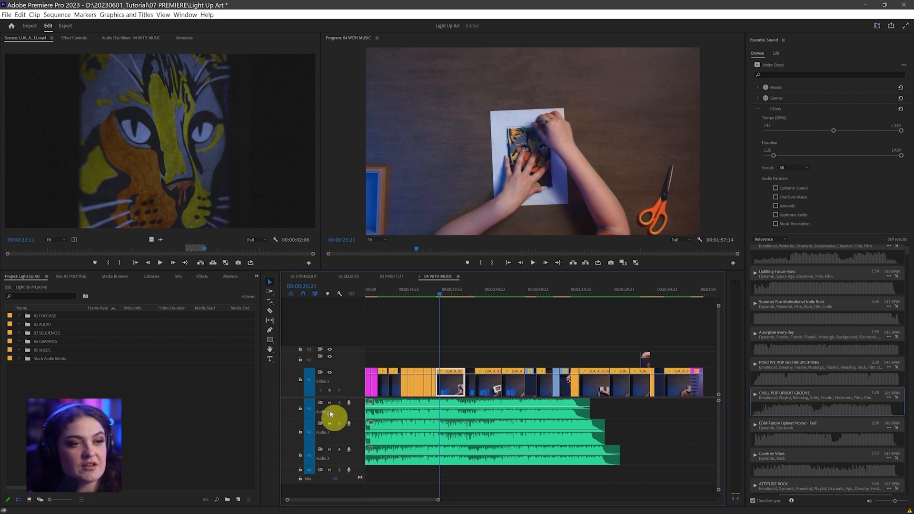
# Mute Audio 1 and Audio 2 so only the Audio 3 track is heard, and play the sequence
pyautogui.click(330, 404)
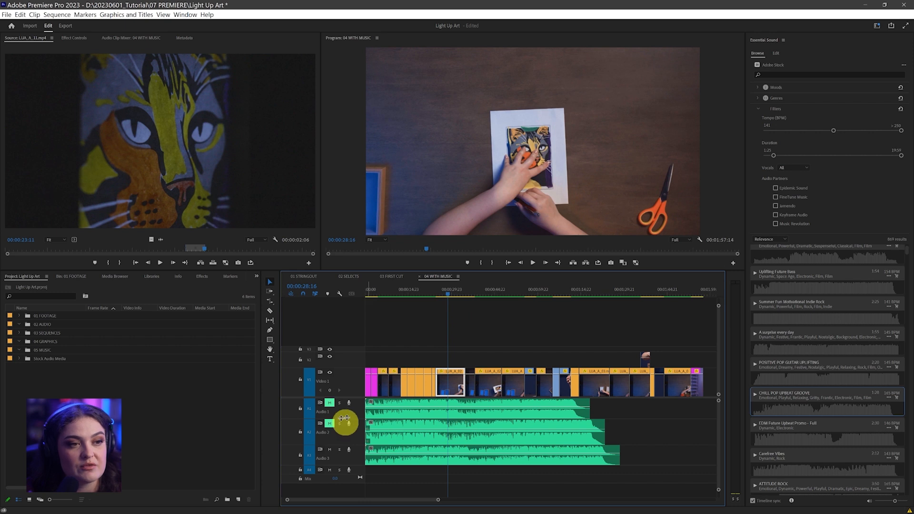
pyautogui.click(406, 459)
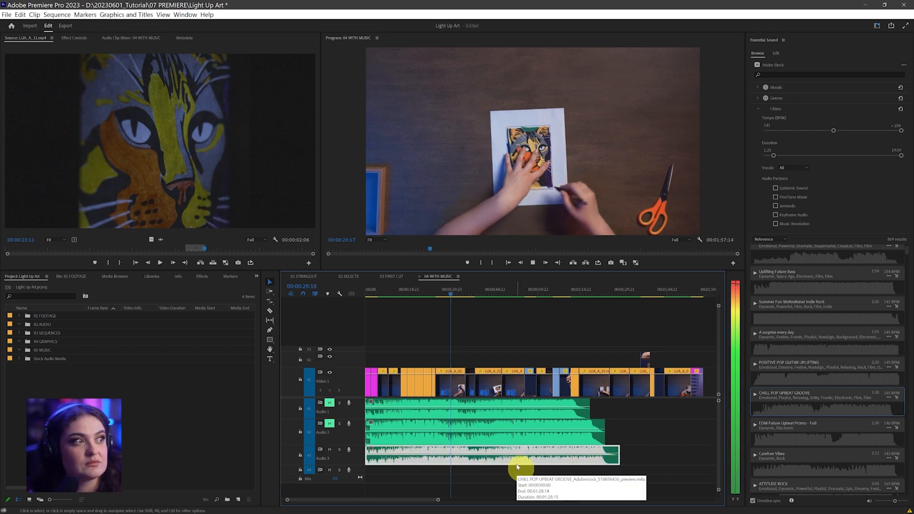
pyautogui.press('space')
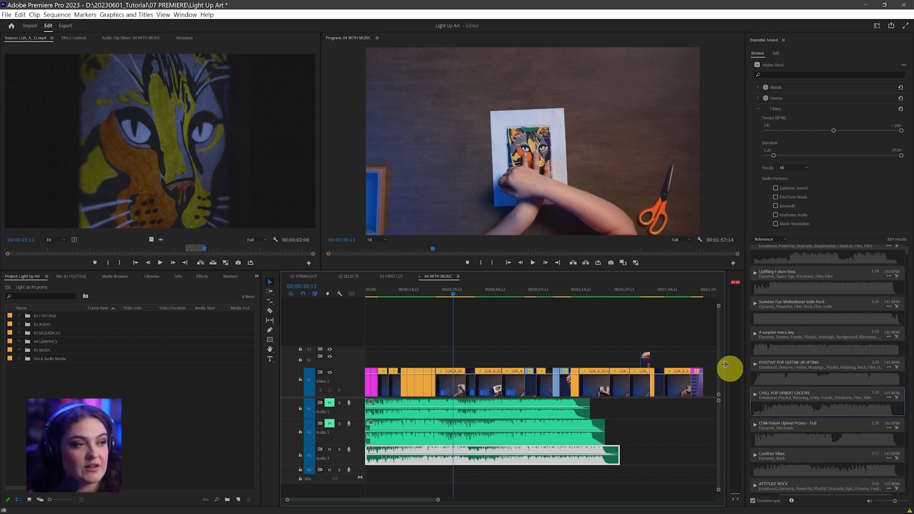
# Widen the audio meters beside the timeline and play the Audio 3 music to check its levels
pyautogui.moveTo(725, 364); pyautogui.dragTo(689, 373)
pyautogui.moveTo(739, 275)
pyautogui.mouseDown()
pyautogui.moveTo(682, 283)
pyautogui.moveTo(720, 294)
pyautogui.moveTo(744, 284)
pyautogui.mouseUp()
pyautogui.moveTo(715, 479); pyautogui.dragTo(711, 327)
pyautogui.press('Escape')
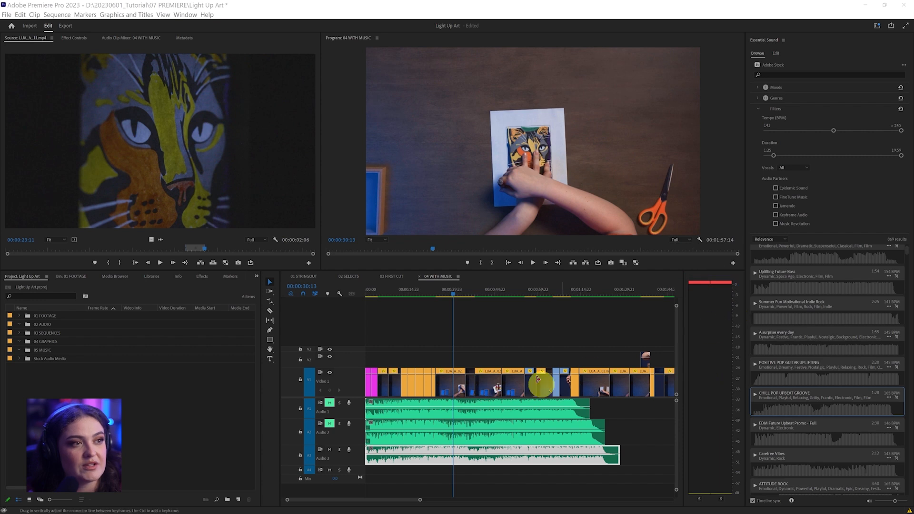
pyautogui.click(549, 342)
pyautogui.press('space')
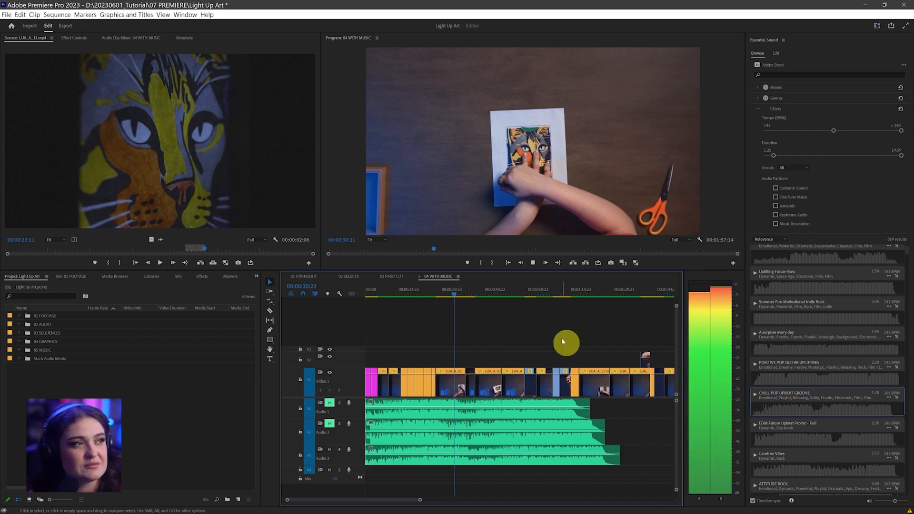
pyautogui.press('space')
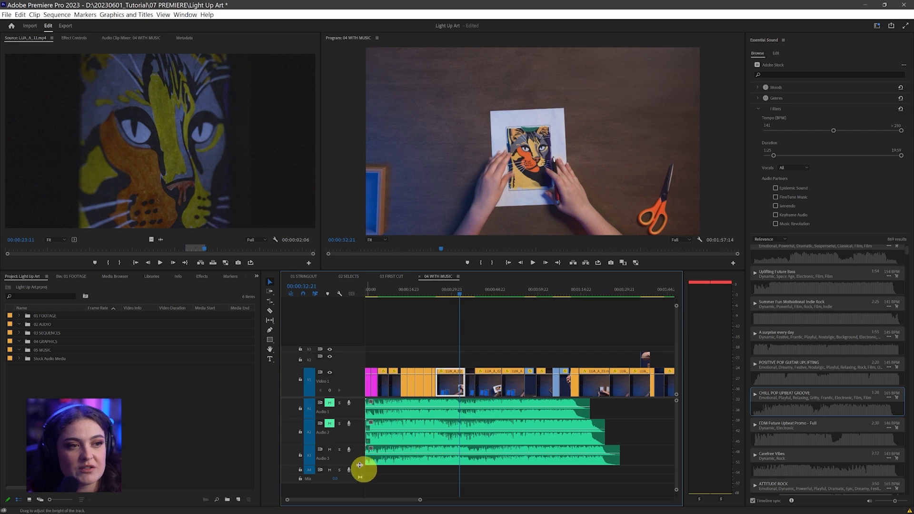
# Increase the Audio 3 track height, lower its clip's volume line slightly, and check the level on playback
pyautogui.moveTo(360, 465); pyautogui.dragTo(360, 474)
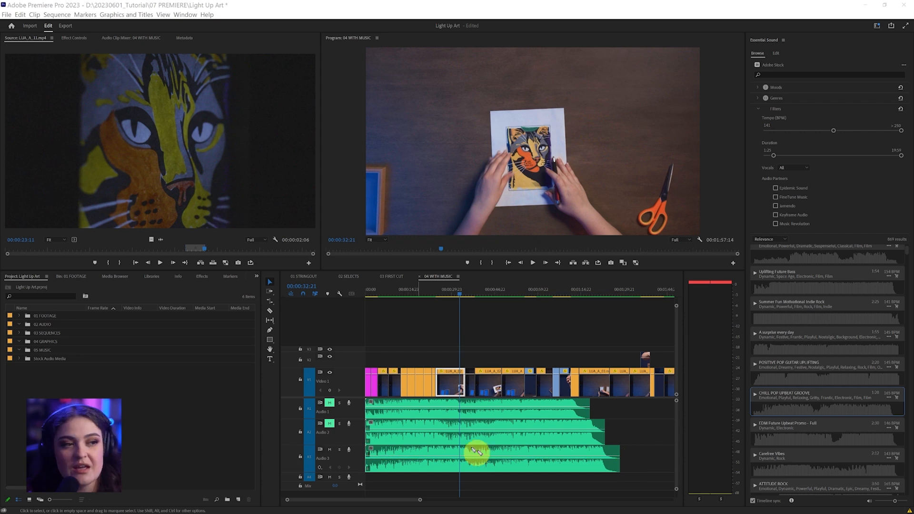
pyautogui.moveTo(464, 458); pyautogui.dragTo(468, 460)
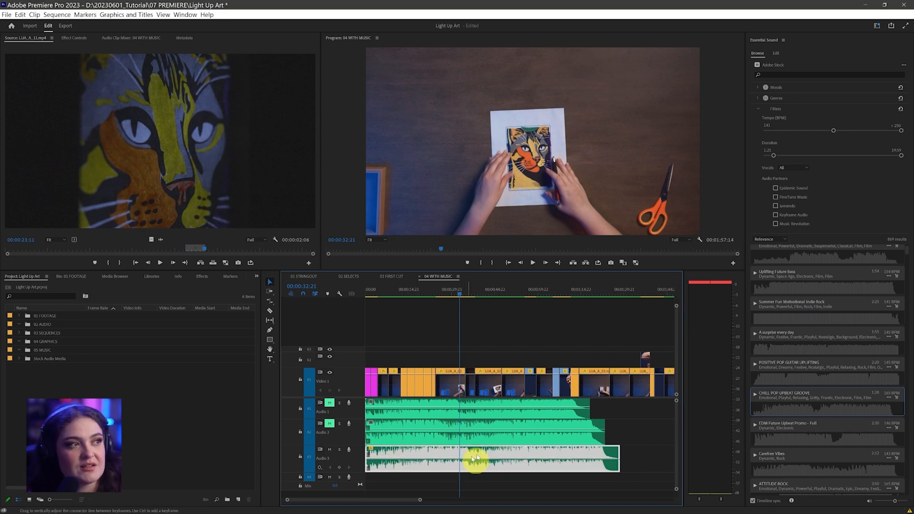
pyautogui.press('space')
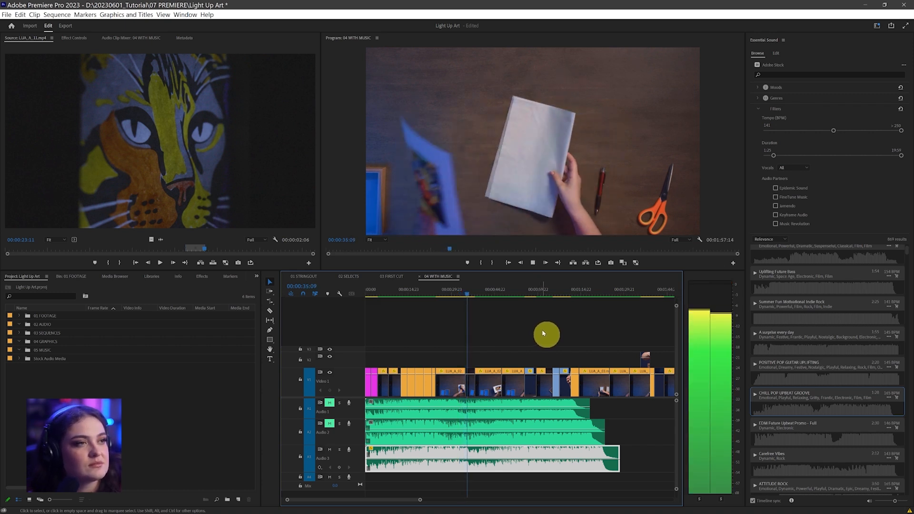
pyautogui.press('space')
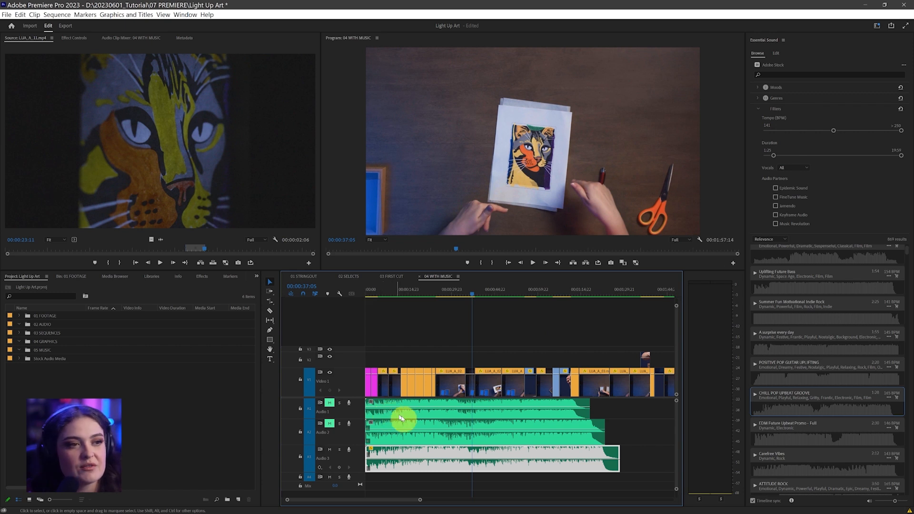
# Select the Audio 2 clip, clear the mutes on all three music tracks, and solo Audio 2
pyautogui.click(420, 428)
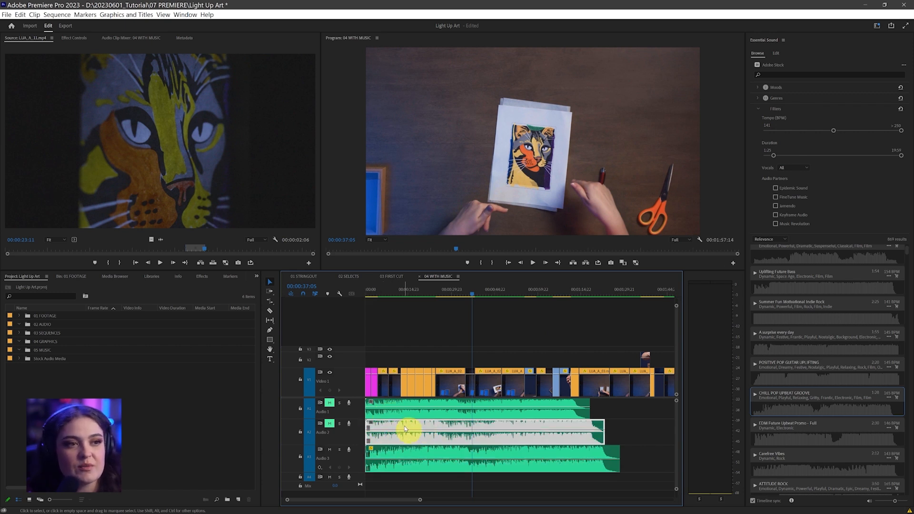
pyautogui.click(330, 451)
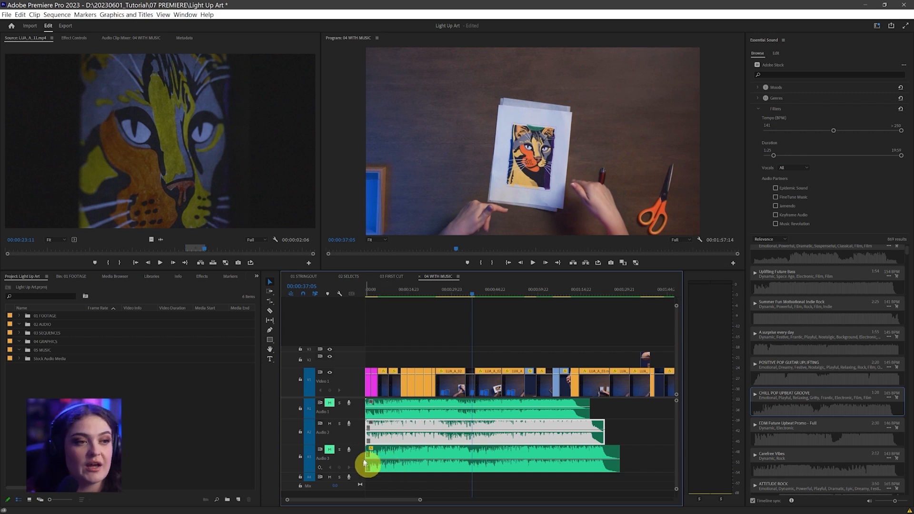
pyautogui.click(330, 450)
pyautogui.click(330, 404)
pyautogui.click(339, 423)
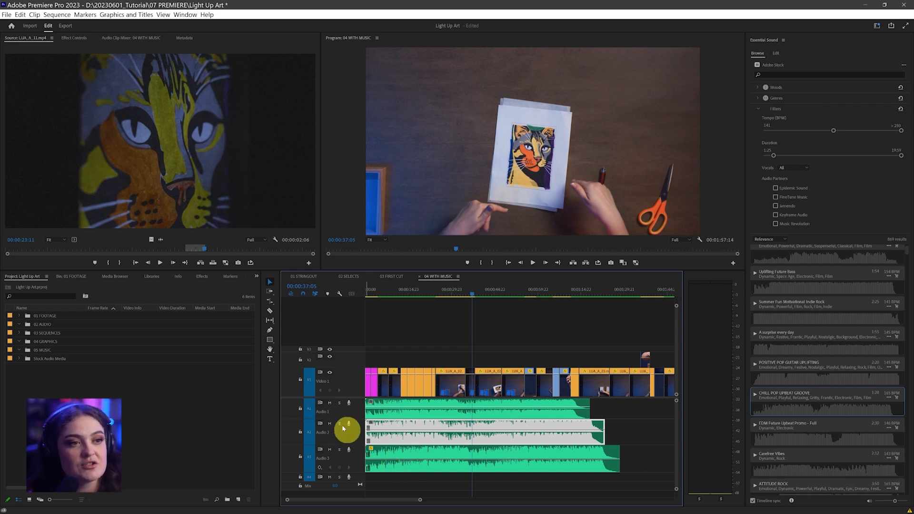
pyautogui.hotkey('ctrl', '2')
pyautogui.moveTo(348, 422)
pyautogui.mouseDown()
pyautogui.moveTo(318, 423)
pyautogui.moveTo(350, 420)
pyautogui.mouseUp()
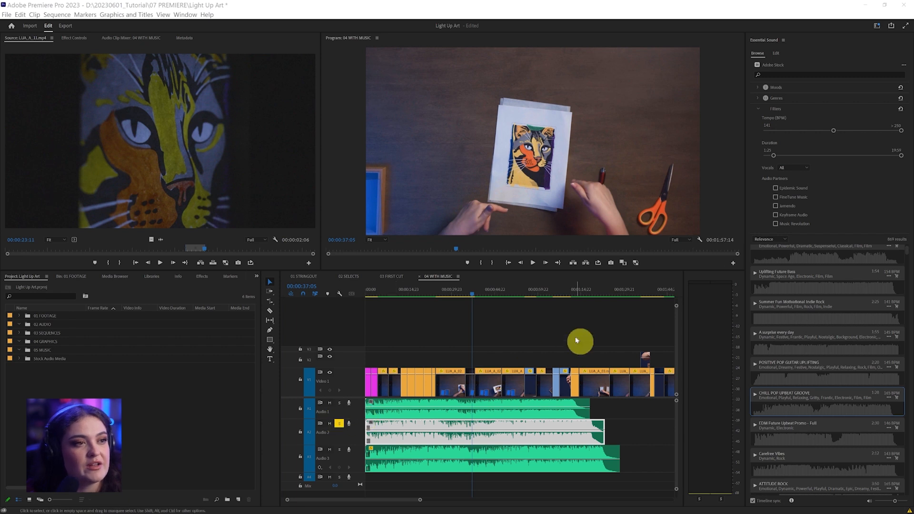
# Play the soloed Audio 2 music from further along the sequence to check its levels
pyautogui.click(483, 291)
pyautogui.press('space')
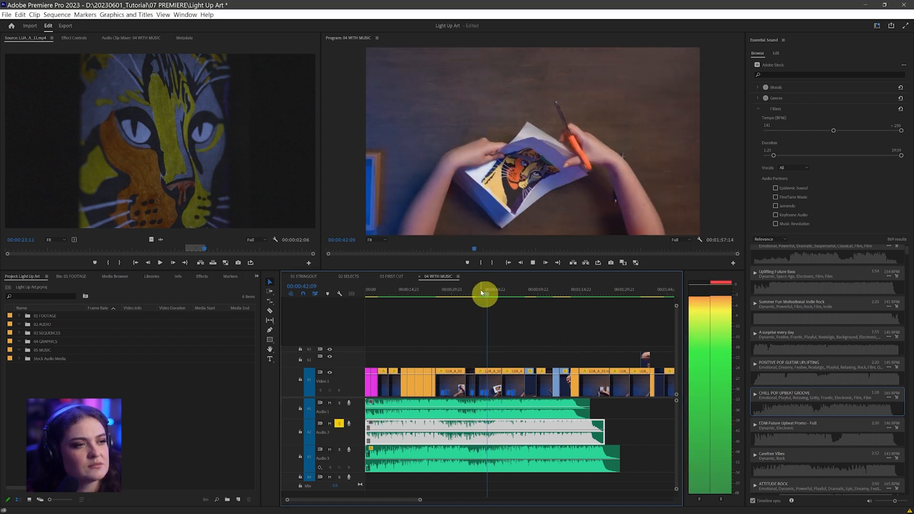
pyautogui.press('space')
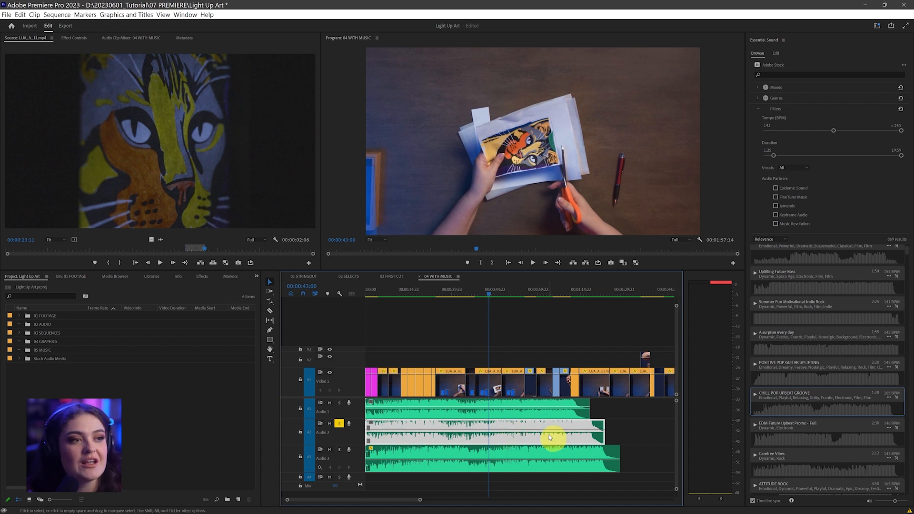
# Adjust the Audio 2 clip's audio gain by -6 dB
pyautogui.rightClick(495, 429)
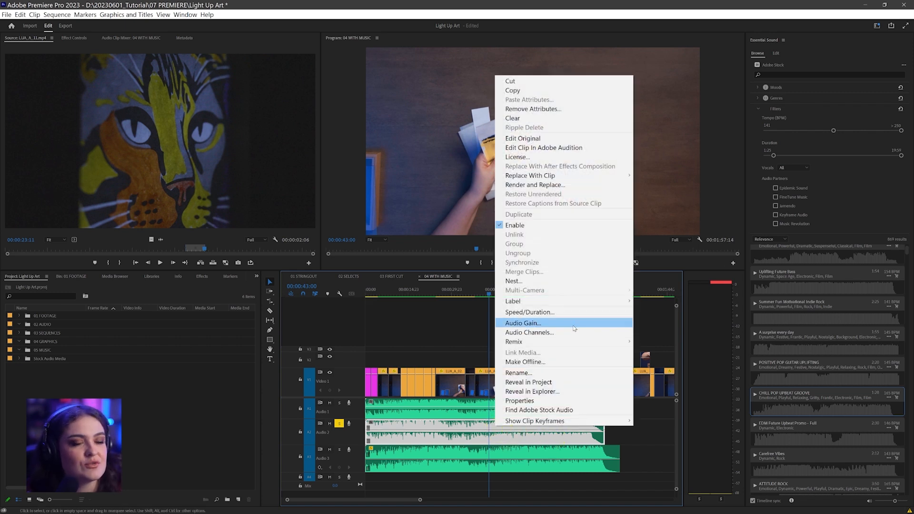
pyautogui.click(523, 323)
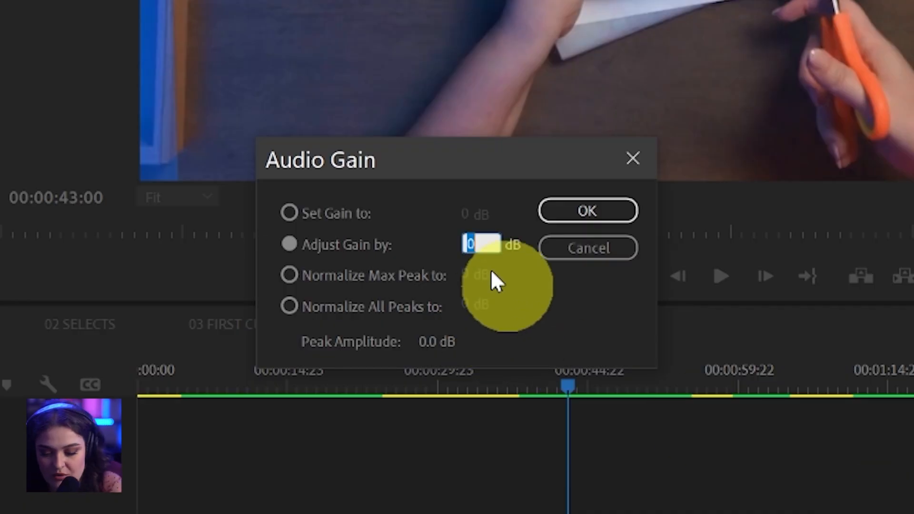
pyautogui.write('-6')
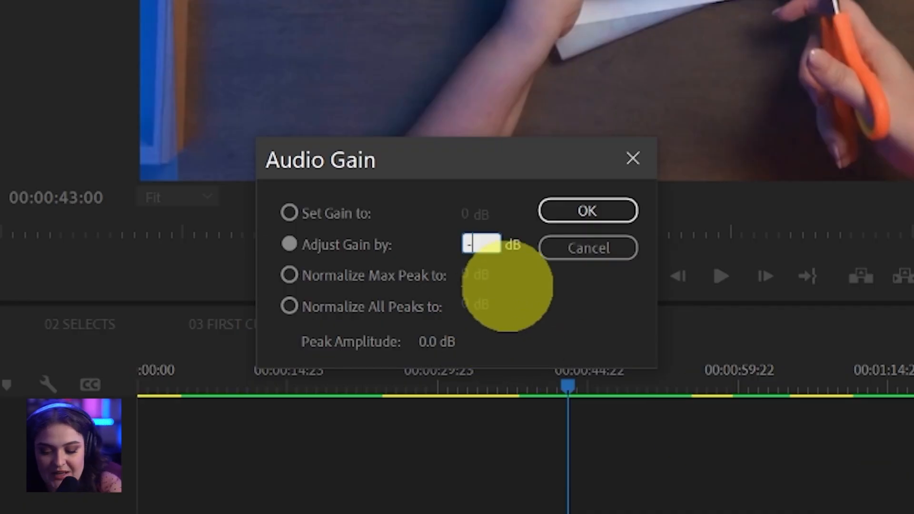
pyautogui.press('Return')
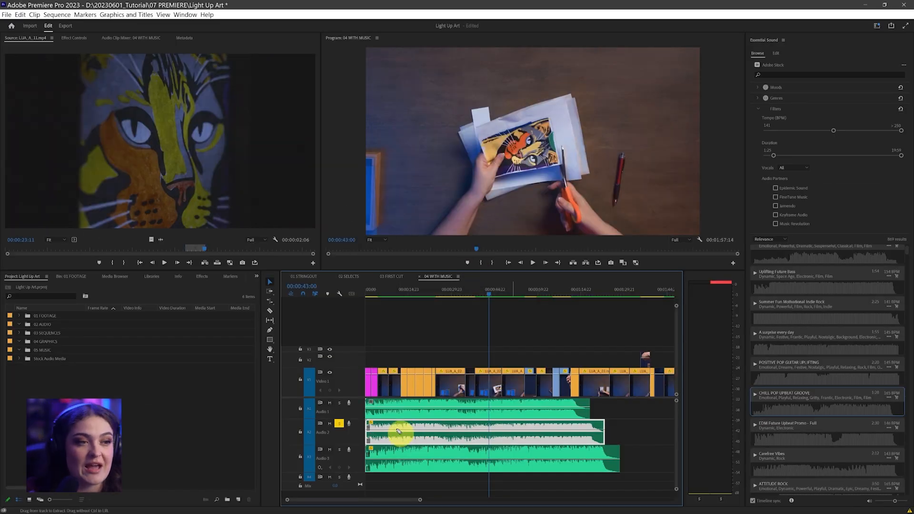
# Examine the Audio 2 clip's waveform, then undo its gain adjustment
pyautogui.moveTo(393, 429)
pyautogui.mouseDown()
pyautogui.moveTo(594, 424)
pyautogui.moveTo(427, 419)
pyautogui.moveTo(453, 421)
pyautogui.mouseUp()
pyautogui.click(454, 422)
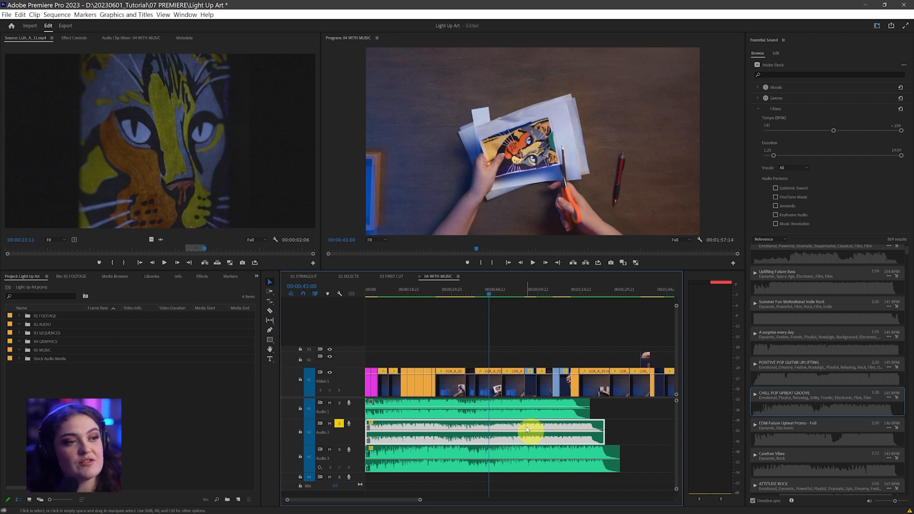
pyautogui.hotkey('ctrl', 'z')
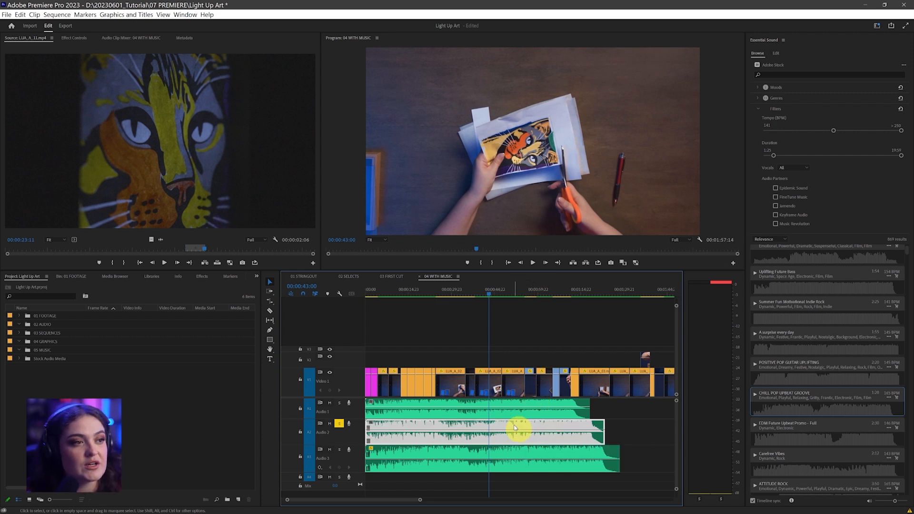
# Tag the Audio 2 clip as Music in Essential Sound and lower its clip volume level, checking it on playback
pyautogui.moveTo(788, 49)
pyautogui.mouseDown()
pyautogui.moveTo(771, 73)
pyautogui.moveTo(788, 51)
pyautogui.mouseUp()
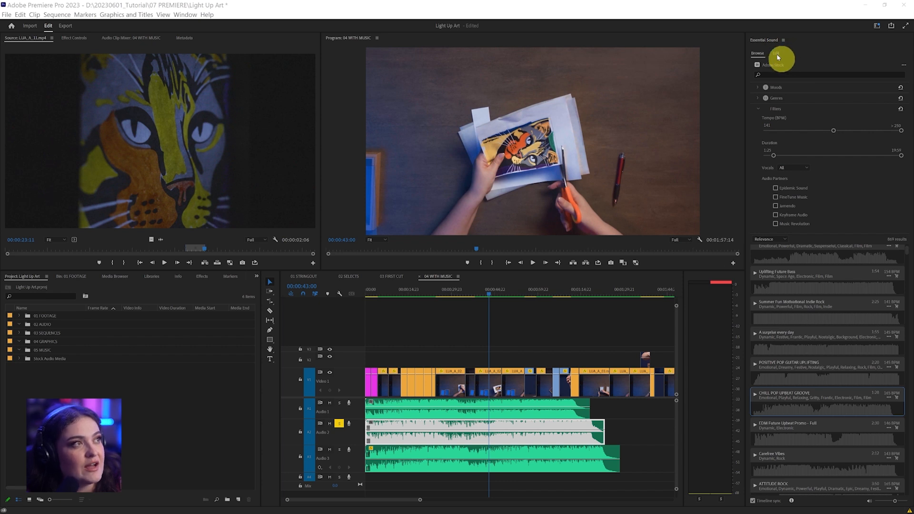
pyautogui.click(777, 54)
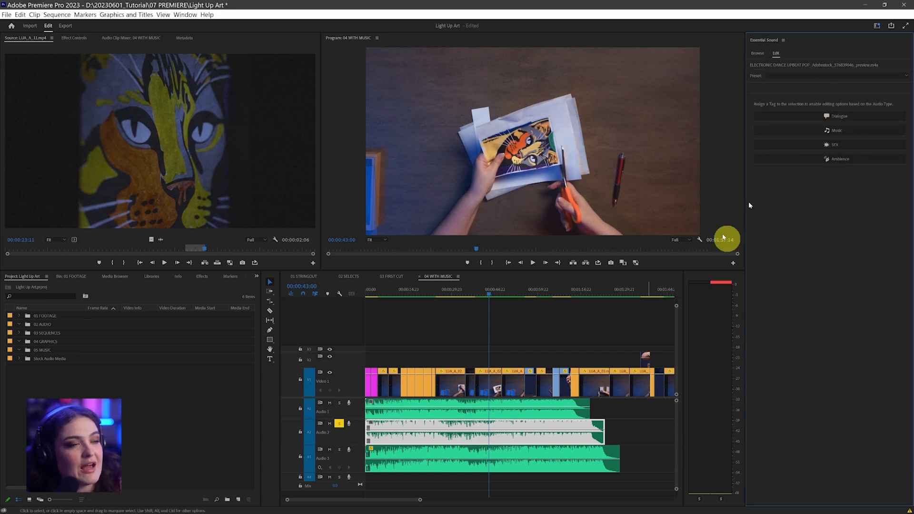
pyautogui.click(802, 130)
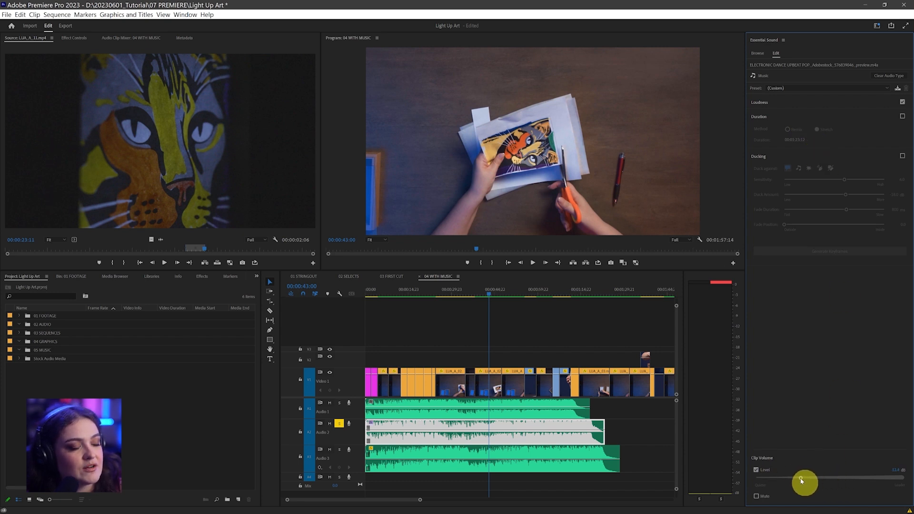
pyautogui.click(542, 333)
pyautogui.press('space')
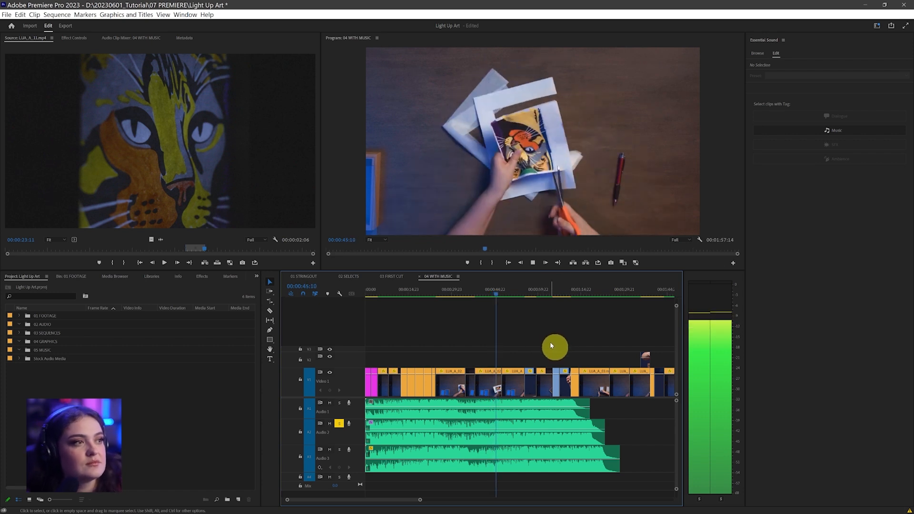
# Select the Audio 1 clip, switch the solo from Audio 2 to Audio 1, and play it to check levels
pyautogui.click(376, 408)
pyautogui.click(339, 423)
pyautogui.press('space')
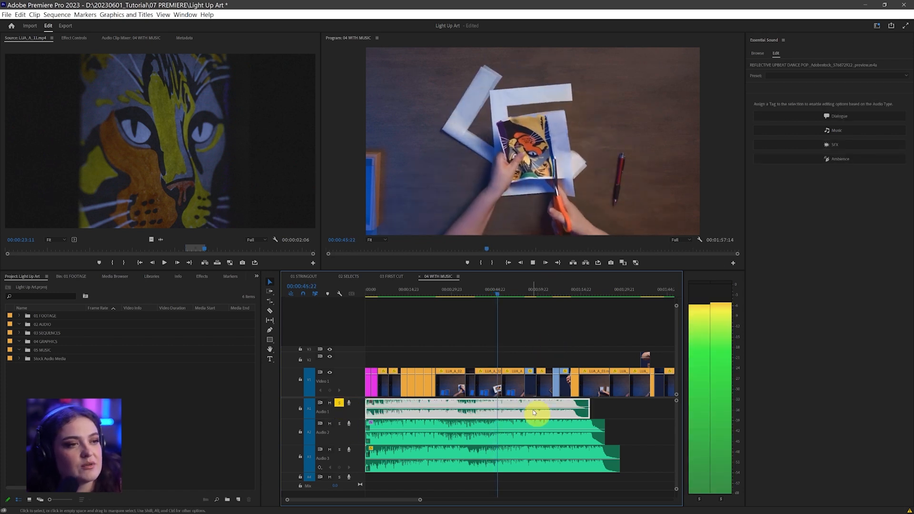
# Adjust the Audio 1 clip's audio gain by 6 dB
pyautogui.rightClick(516, 410)
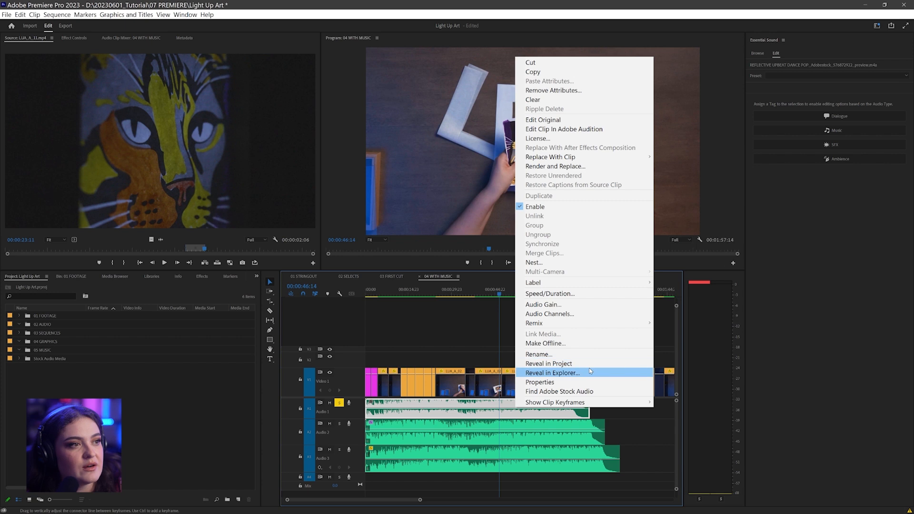
pyautogui.click(591, 305)
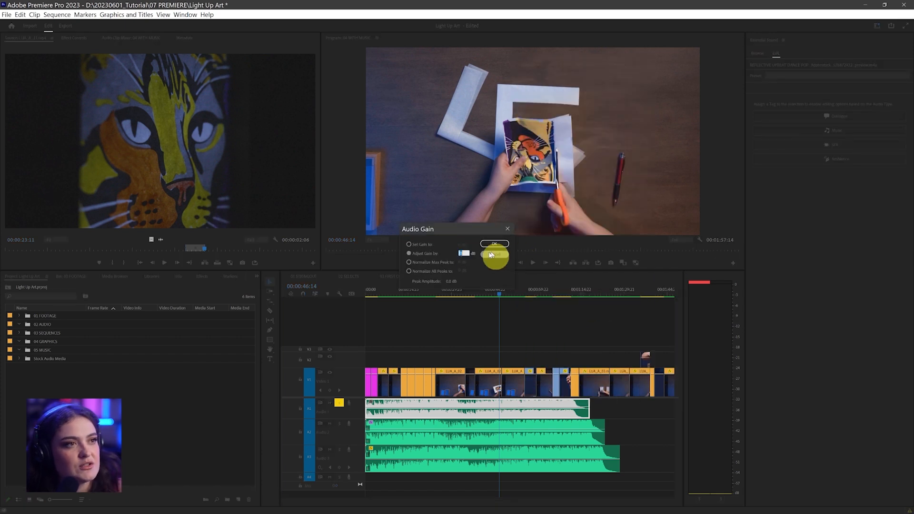
pyautogui.press('Return')
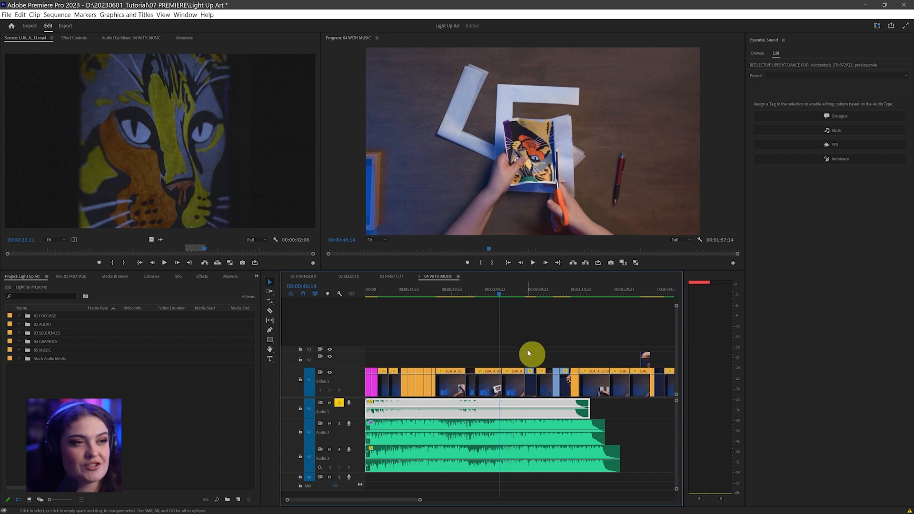
# Adjust the Audio 1 clip's gain by -12 dB and check the level on playback
pyautogui.rightClick(526, 408)
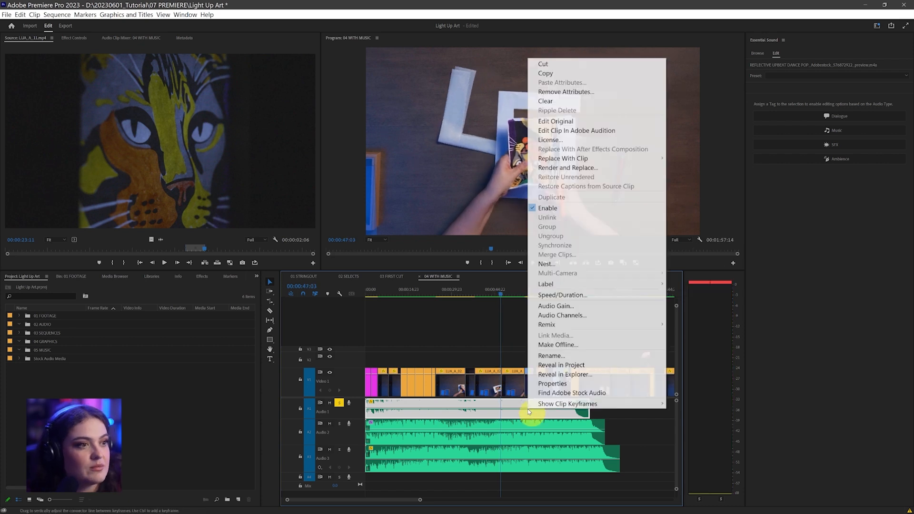
pyautogui.click(580, 306)
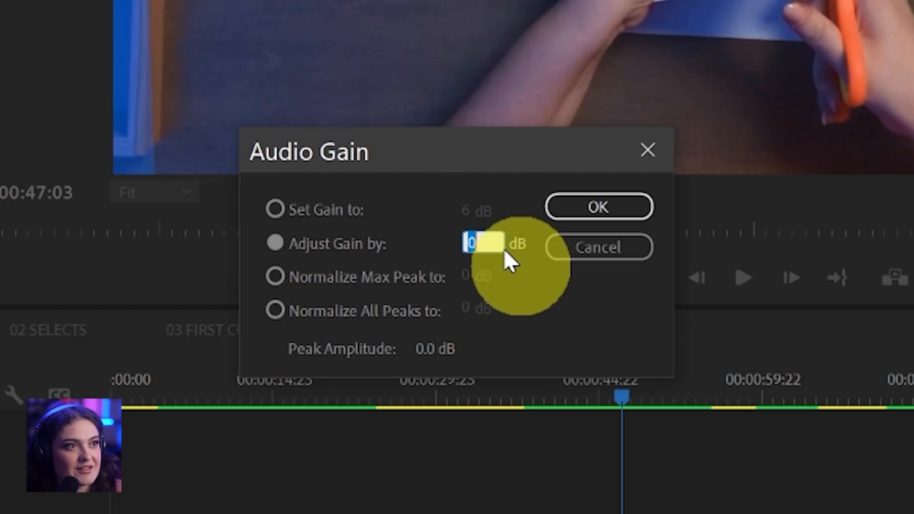
pyautogui.write('-12')
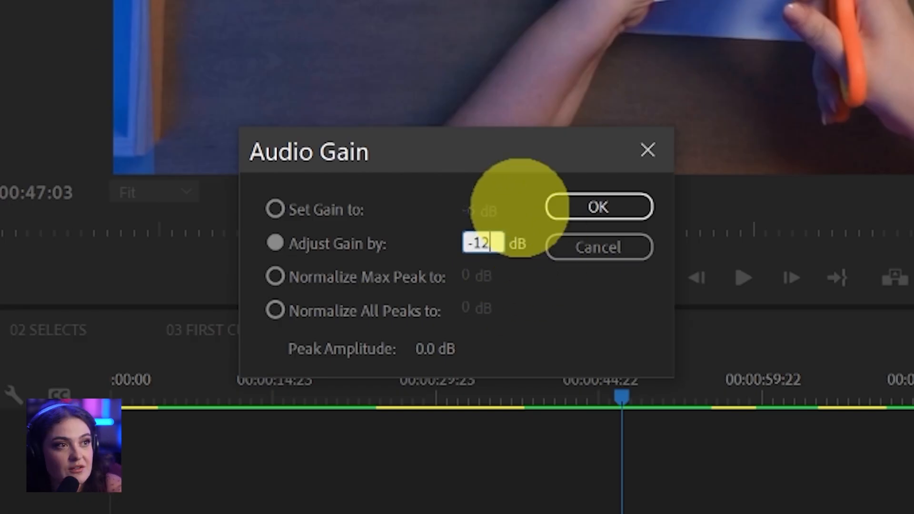
pyautogui.press('Tab')
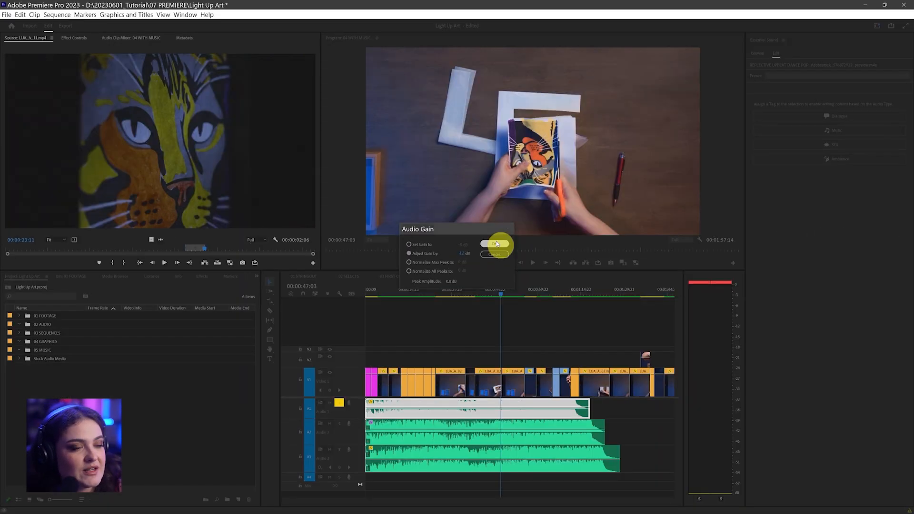
pyautogui.click(604, 196)
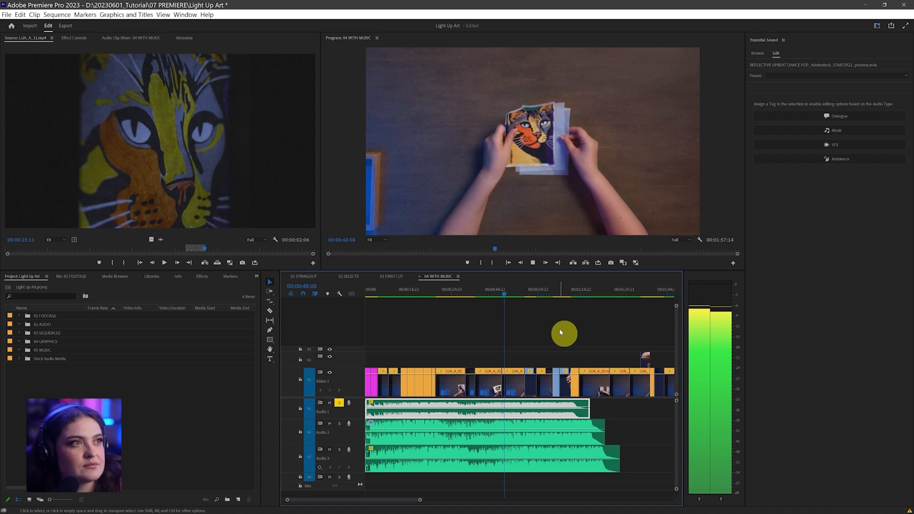
# Stop playback and switch the solo from the Audio 1 track to the Audio 3 track
pyautogui.press('space')
pyautogui.click(339, 450)
pyautogui.click(338, 403)
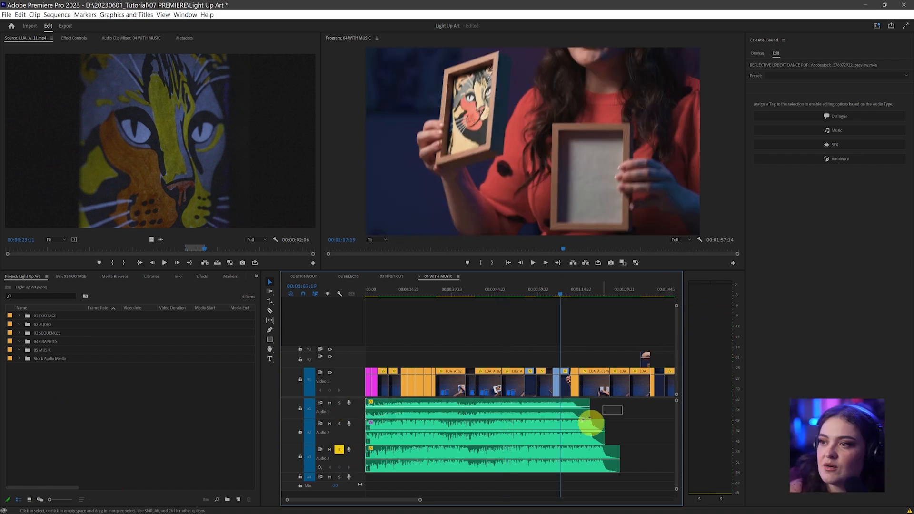
# Delete the music clips on Audio 1 and Audio 2 and move the remaining Audio 3 clip up to Audio 1
pyautogui.moveTo(593, 415); pyautogui.dragTo(522, 434)
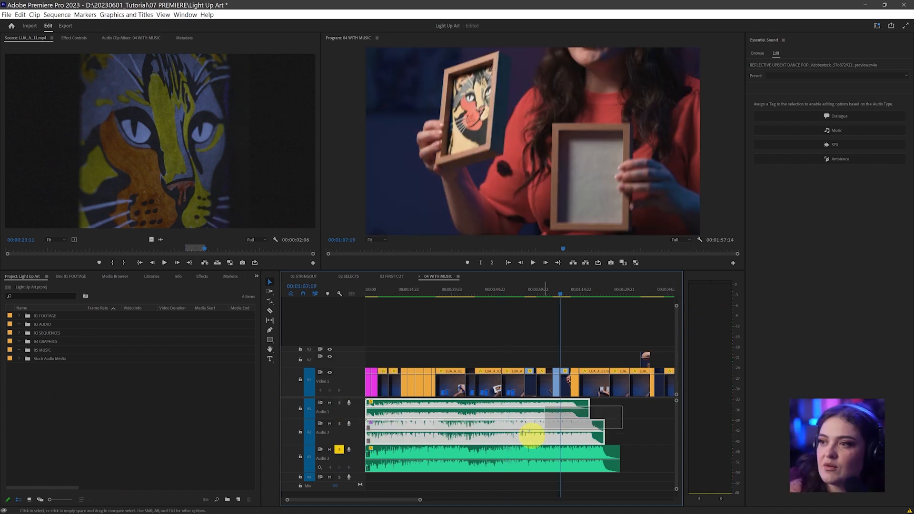
pyautogui.press('Delete')
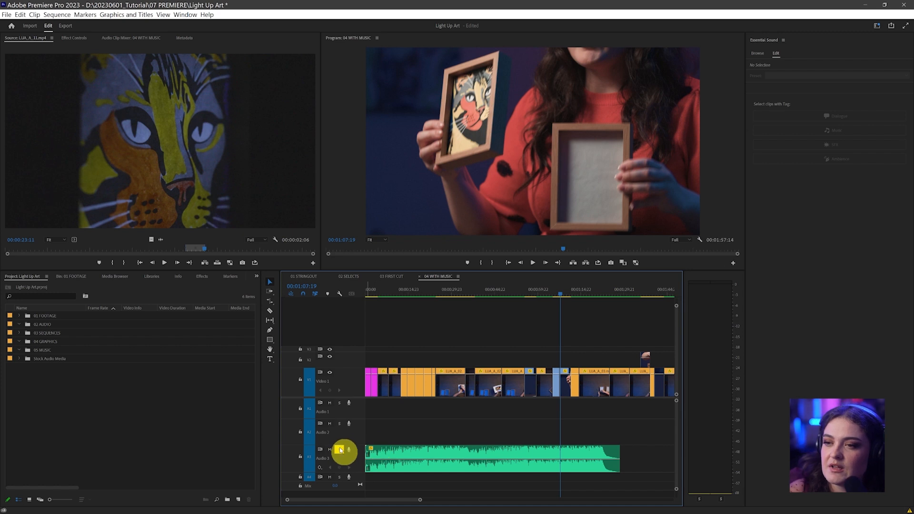
pyautogui.moveTo(379, 452); pyautogui.dragTo(382, 414)
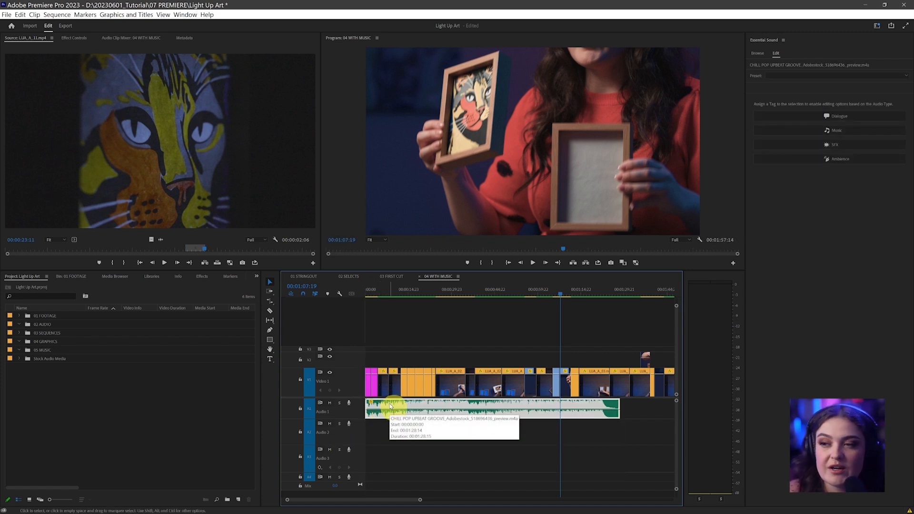
# Reveal the remaining music clip in the project and move the Stock Audio Media bin into the 05 MUSIC bin
pyautogui.rightClick(390, 403)
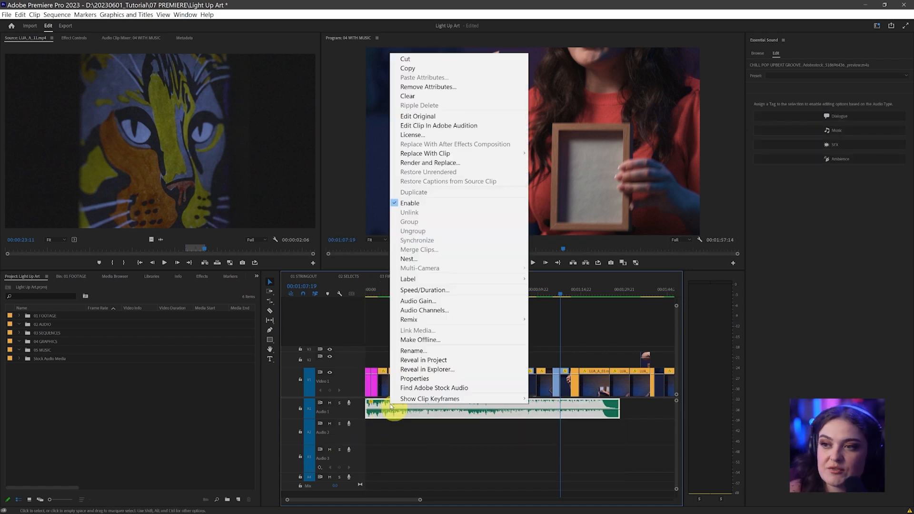
pyautogui.click(471, 360)
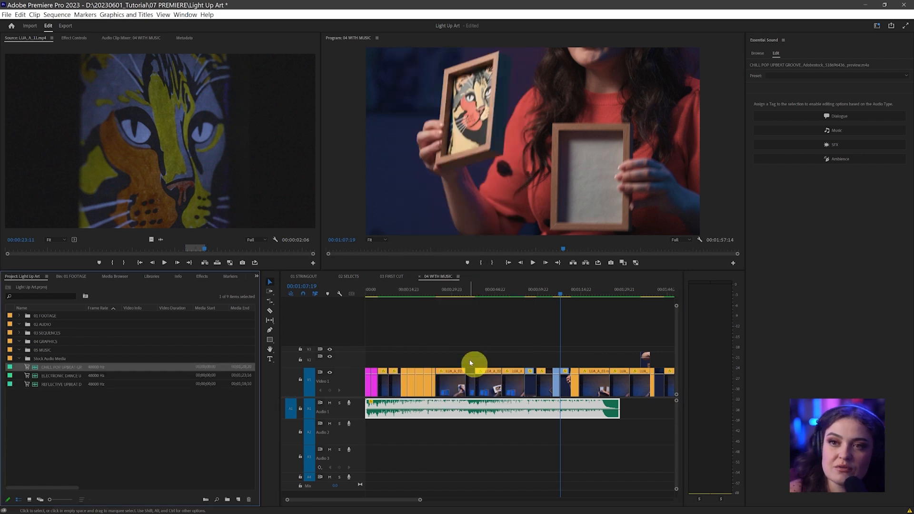
pyautogui.click(50, 360)
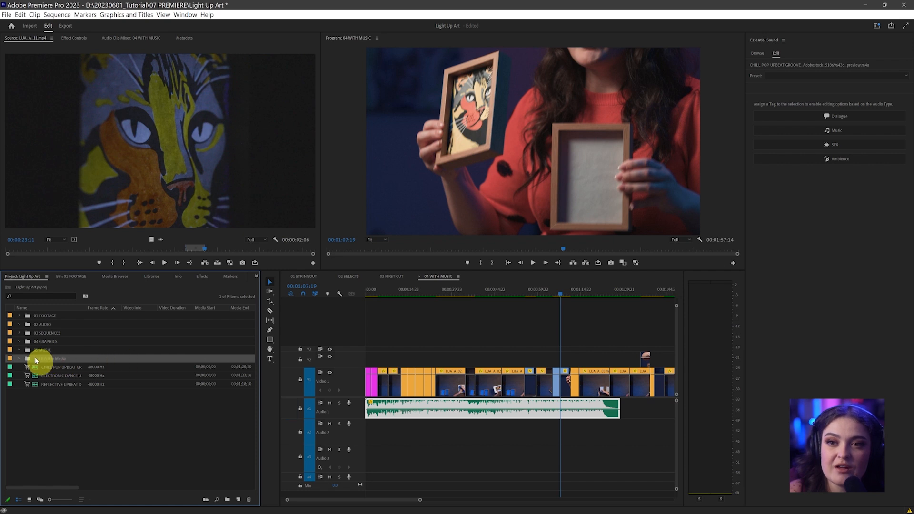
pyautogui.moveTo(41, 361)
pyautogui.mouseDown()
pyautogui.moveTo(78, 357)
pyautogui.moveTo(30, 352)
pyautogui.mouseUp()
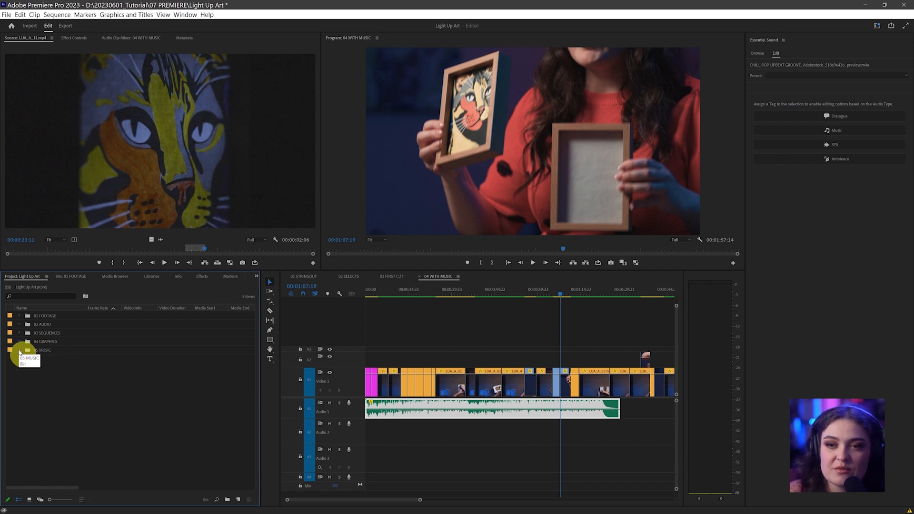
pyautogui.click(33, 371)
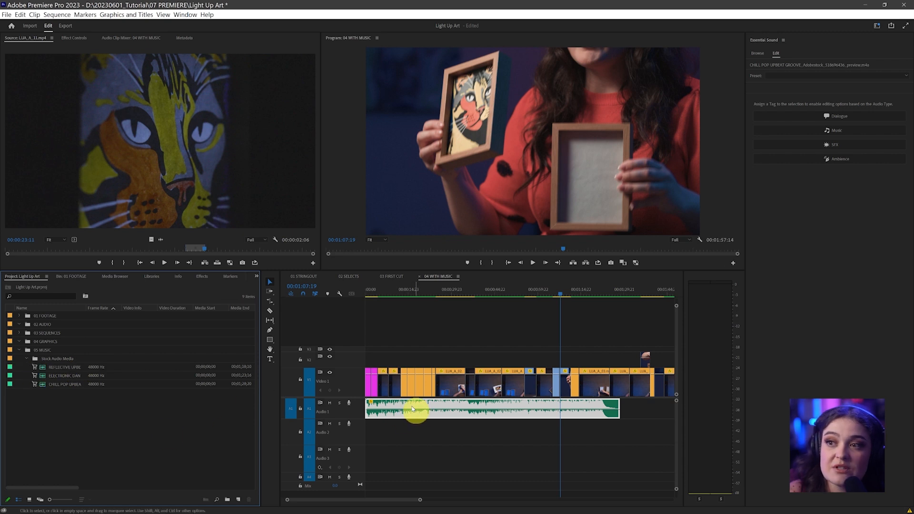
# Open the Adobe Stock license confirmation for the REFLECTIVE UPBEAT DANCE POP track and review its terms
pyautogui.click(34, 368)
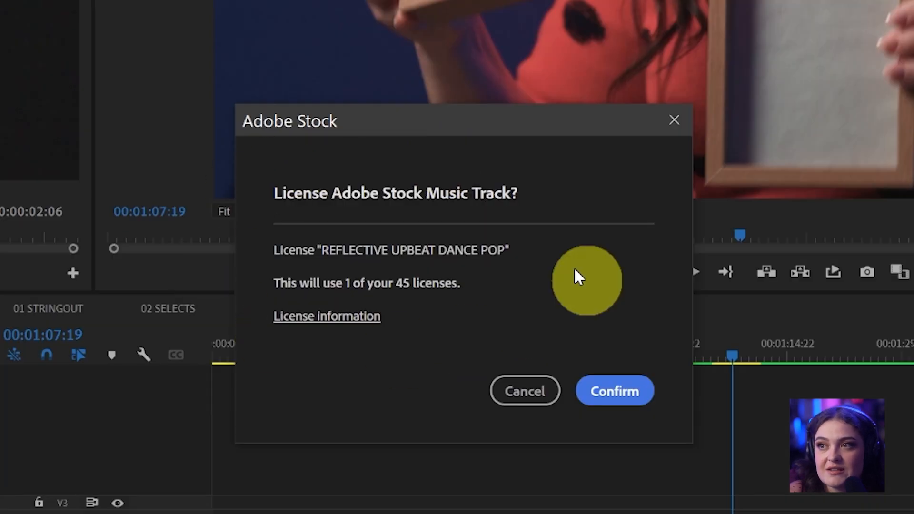
pyautogui.moveTo(495, 263)
pyautogui.mouseDown()
pyautogui.moveTo(444, 315)
pyautogui.moveTo(507, 244)
pyautogui.mouseUp()
pyautogui.press('Escape')
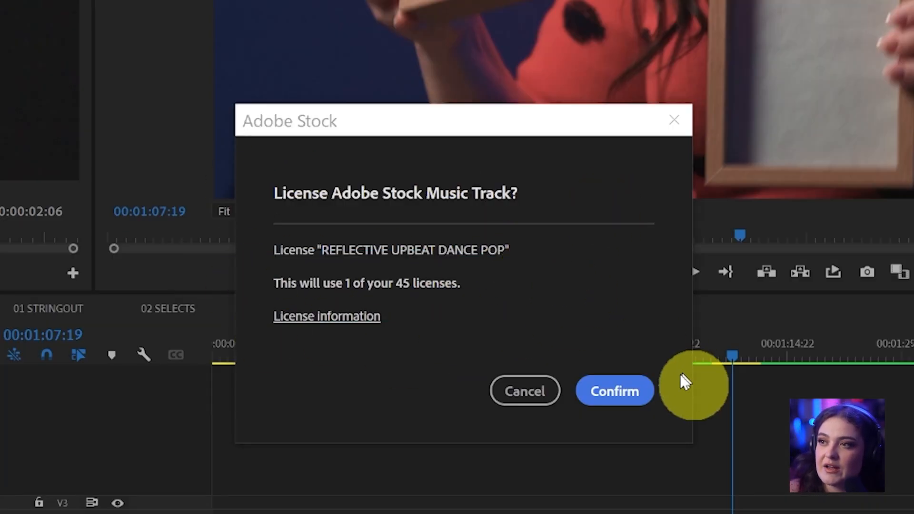
pyautogui.click(615, 397)
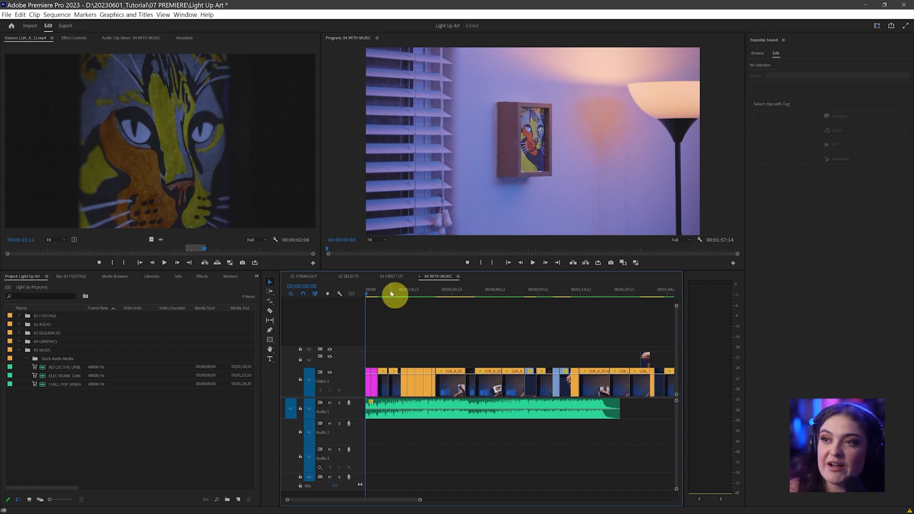
# Split the video and music clips at 00:00:09:10 and select the music pieces on both sides of the cut
pyautogui.click(394, 294)
pyautogui.click(439, 333)
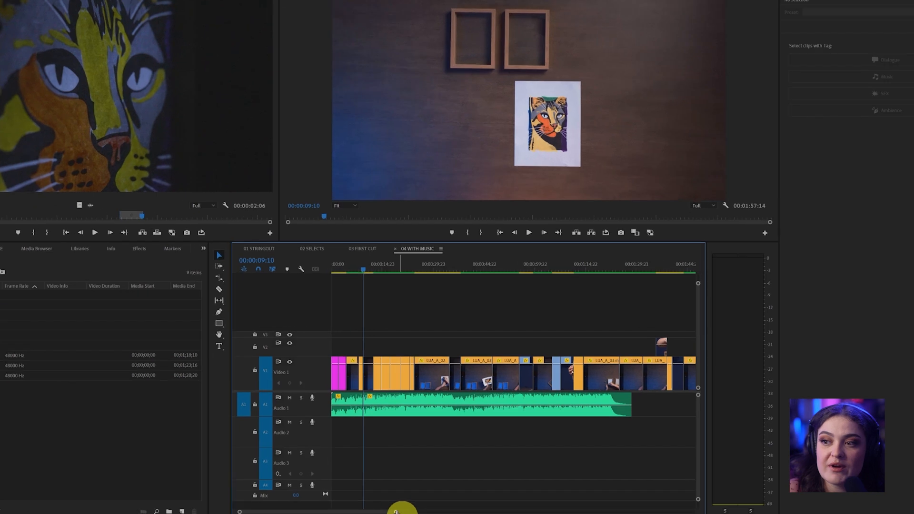
pyautogui.moveTo(419, 499); pyautogui.dragTo(307, 499)
pyautogui.click(490, 393)
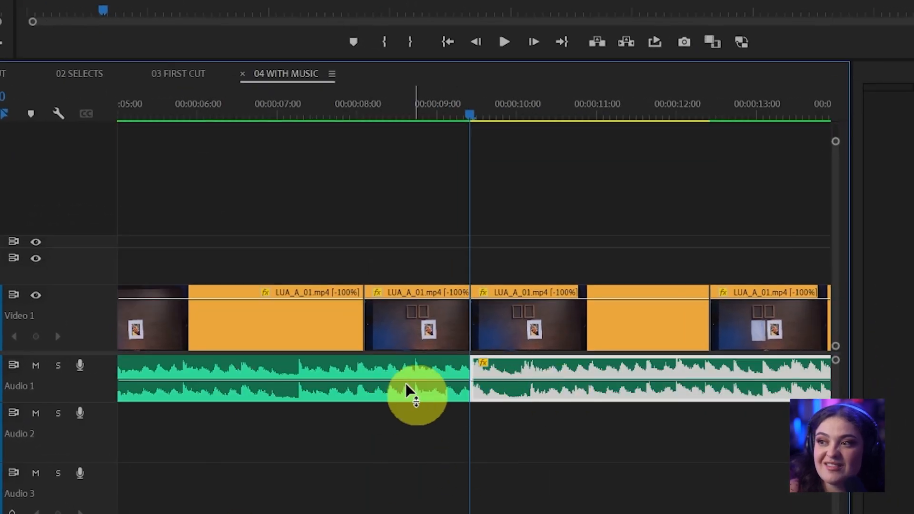
pyautogui.click(379, 384)
pyautogui.click(536, 383)
# Split the video and music clips again at 00:00:10:14 and inspect the separate music pieces
pyautogui.click(563, 110)
pyautogui.click(664, 213)
pyautogui.hotkey('ctrl', 'v')
pyautogui.click(643, 383)
pyautogui.click(316, 393)
pyautogui.click(510, 388)
pyautogui.click(632, 383)
pyautogui.click(517, 386)
pyautogui.click(663, 391)
pyautogui.moveTo(668, 348)
pyautogui.mouseDown()
pyautogui.moveTo(252, 400)
pyautogui.moveTo(520, 327)
pyautogui.mouseUp()
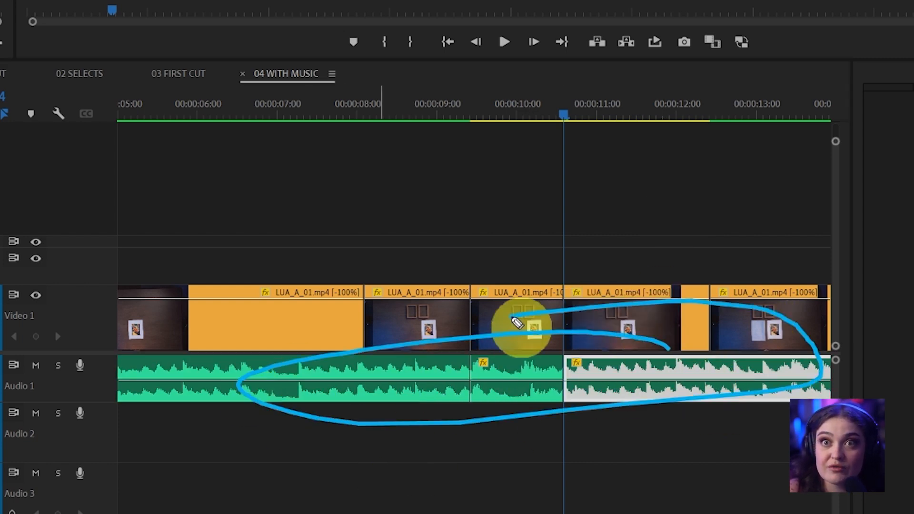
pyautogui.click(494, 221)
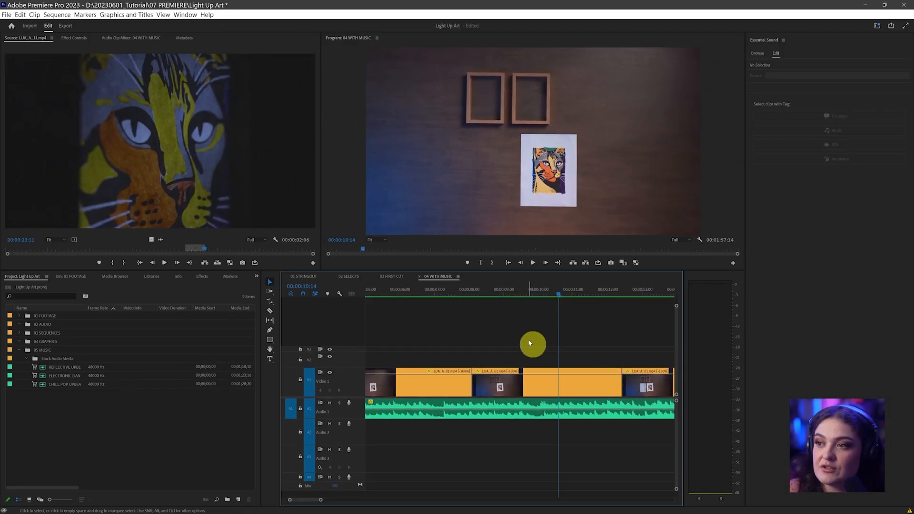
# Lock the Audio 1 track so that video edits leave the music clip intact
pyautogui.moveTo(176, 384); pyautogui.dragTo(141, 394)
pyautogui.moveTo(284, 407); pyautogui.dragTo(316, 407)
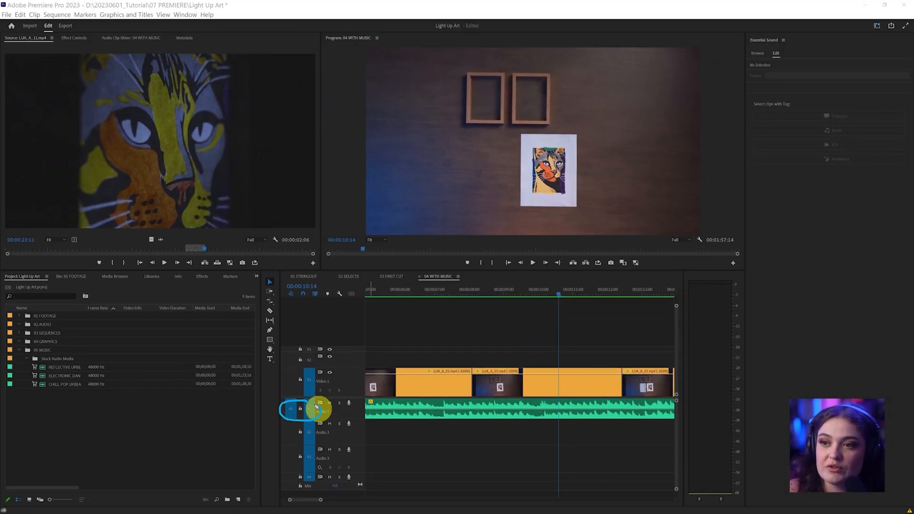
pyautogui.click(301, 410)
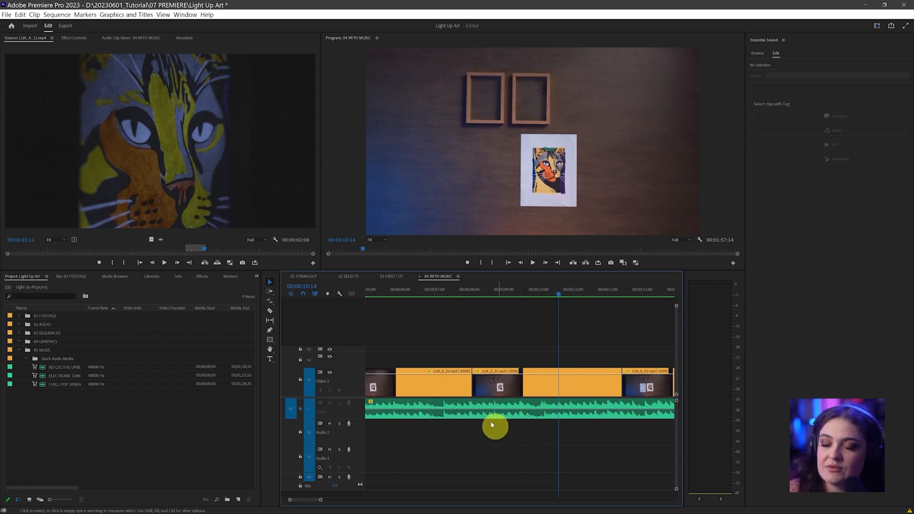
# Play the sequence from its start and stop on the musical cue at 00:00:01:09
pyautogui.press('-')
pyautogui.press('-')
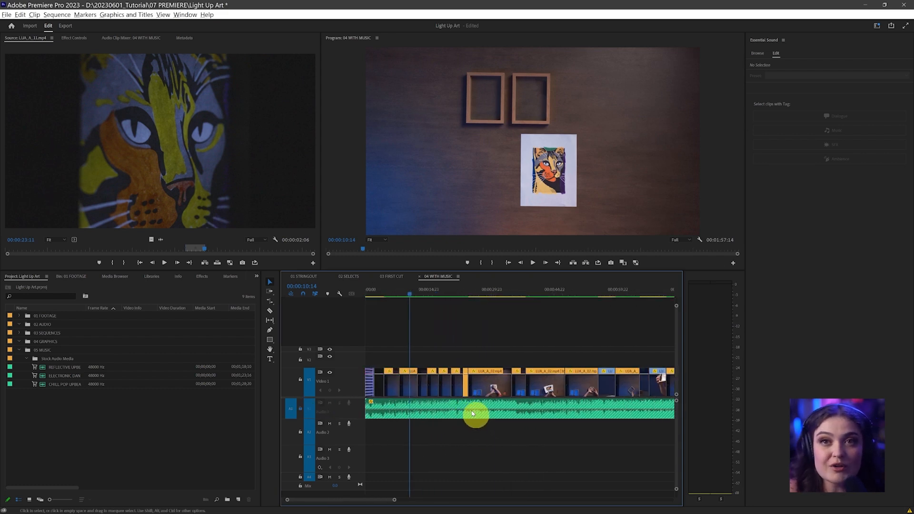
pyautogui.press('-')
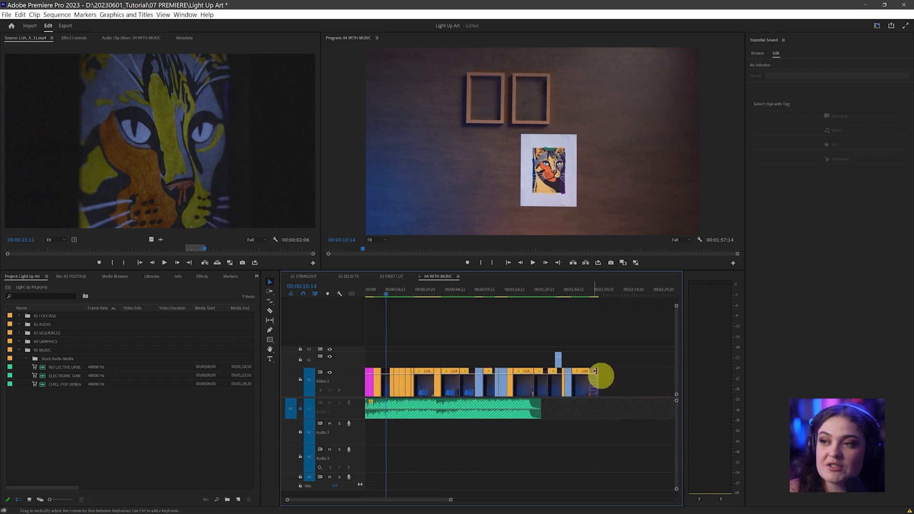
pyautogui.moveTo(312, 378); pyautogui.dragTo(575, 343)
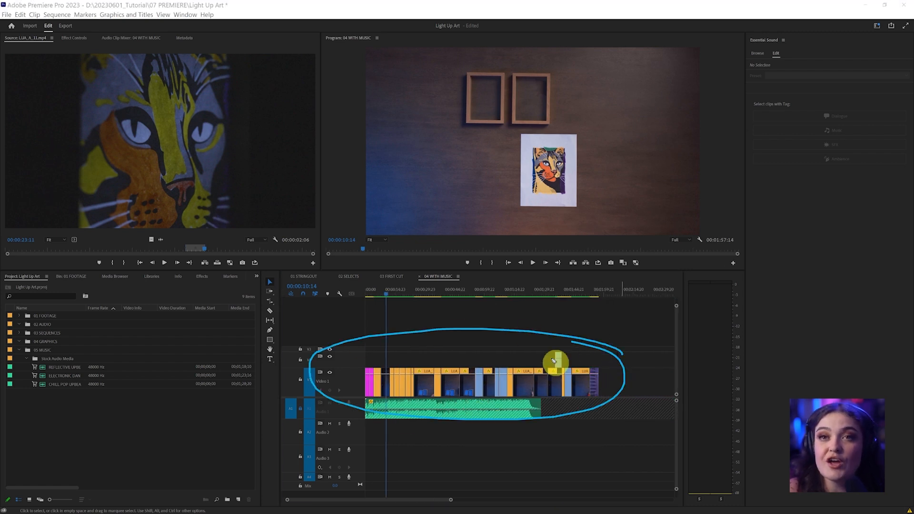
pyautogui.hotkey('ctrl', 'z')
pyautogui.click(365, 292)
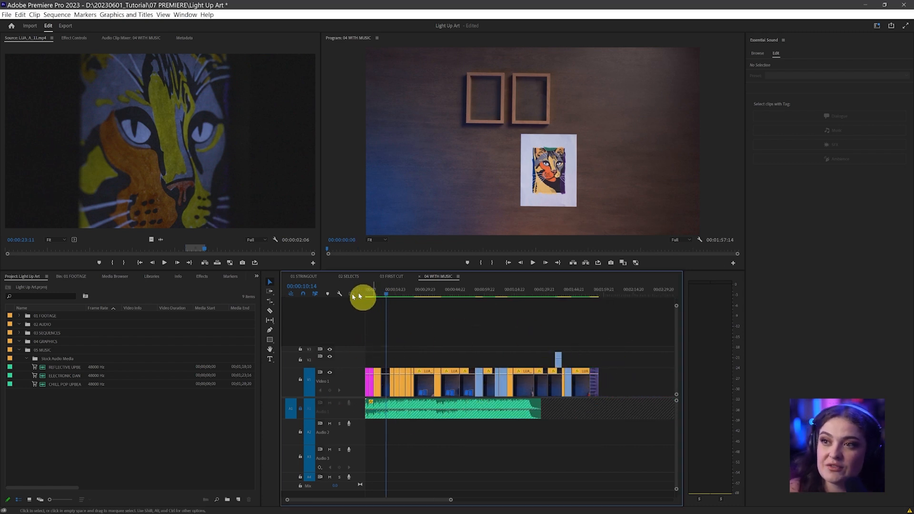
pyautogui.moveTo(456, 501); pyautogui.dragTo(310, 500)
pyautogui.press('space')
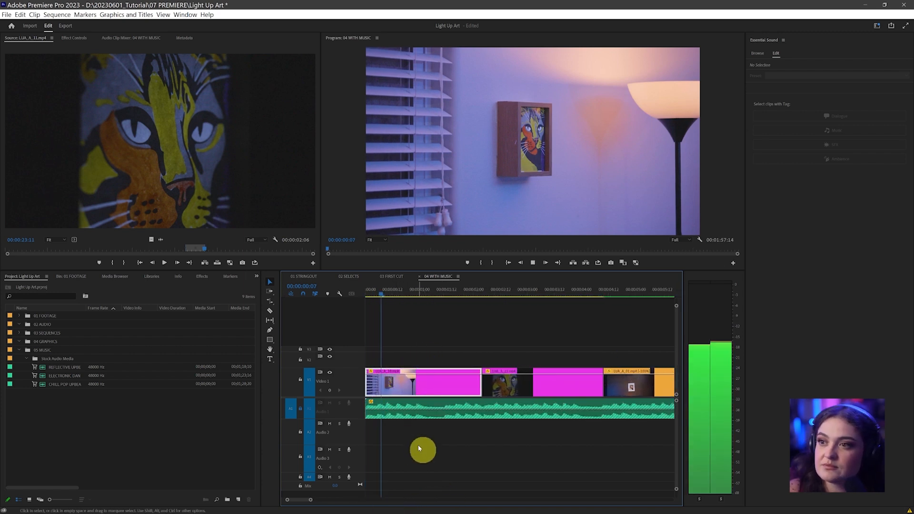
pyautogui.press('space')
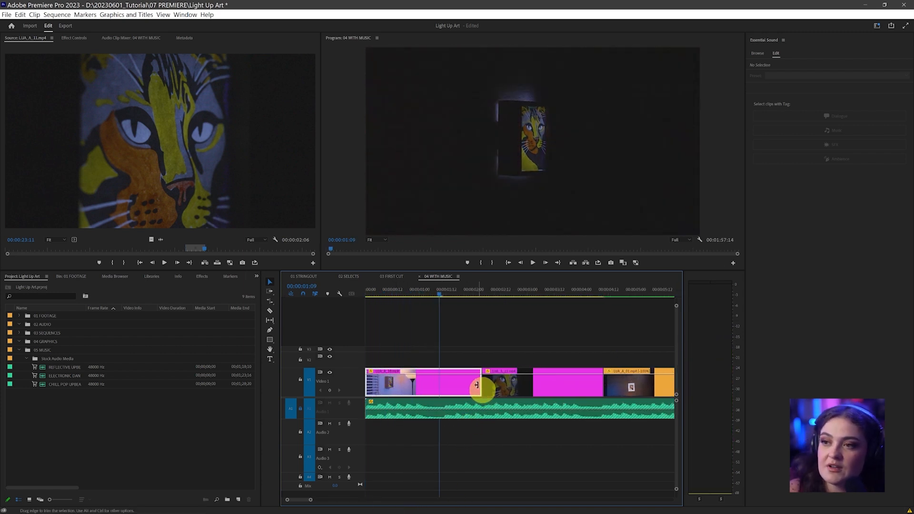
# Rate-stretch the first clip so it ends at 00:00:01:09 and ripple delete the gap behind it
pyautogui.press('r')
pyautogui.moveTo(479, 383); pyautogui.dragTo(438, 384)
pyautogui.press('v')
pyautogui.rightClick(460, 383)
pyautogui.click(468, 387)
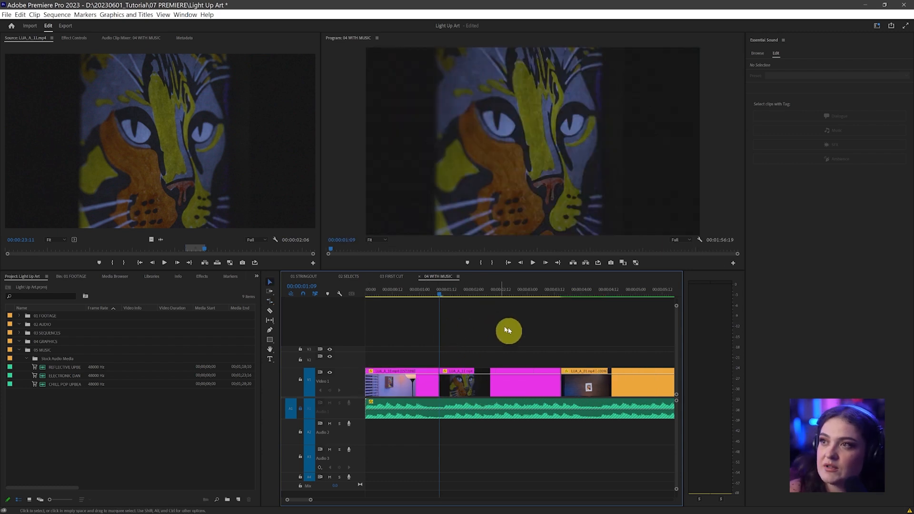
# Play on to the cue at 00:00:04:11 and shift the third clip and everything after it to start there
pyautogui.press('space')
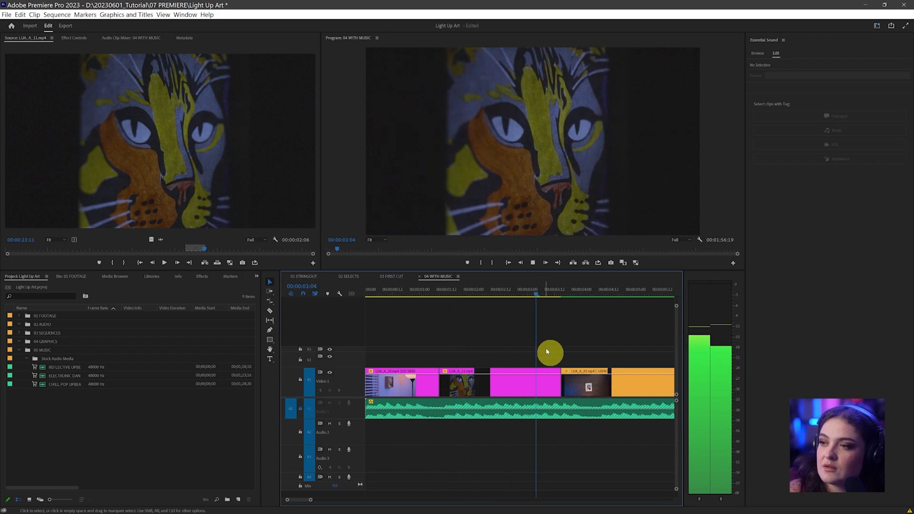
pyautogui.press('space')
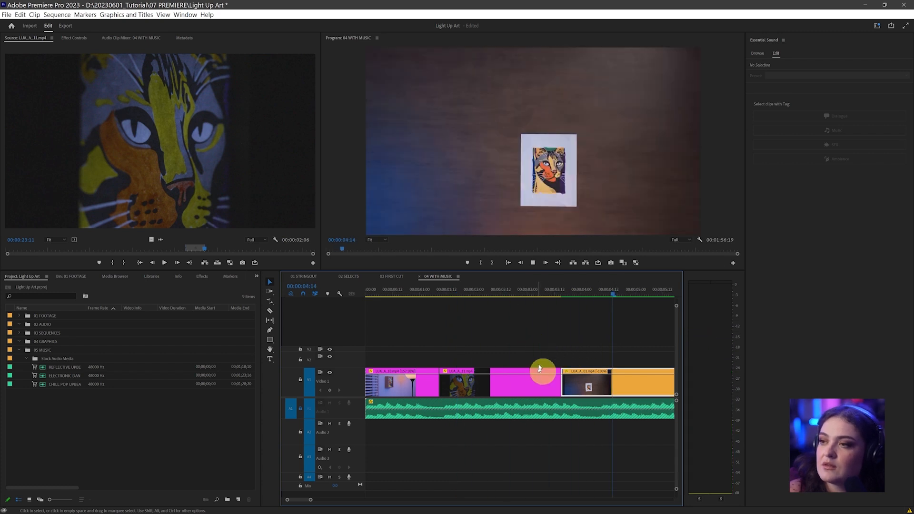
pyautogui.press('space')
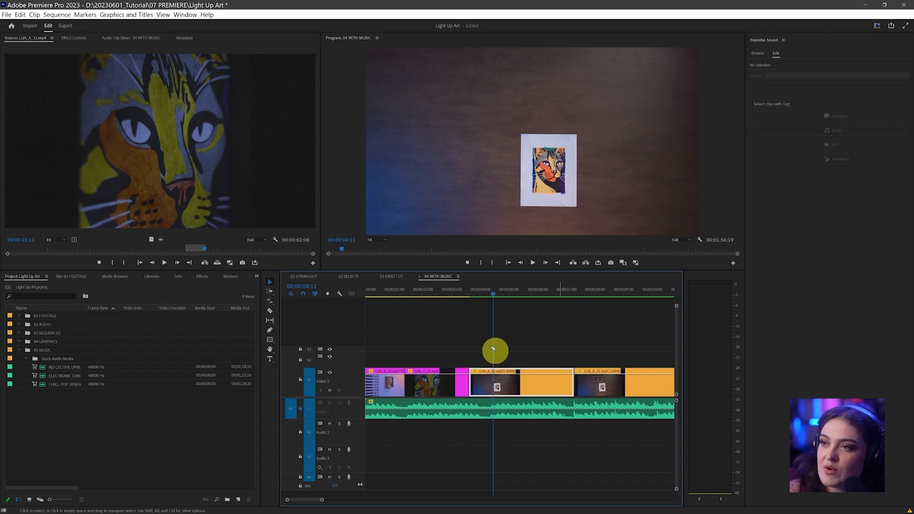
pyautogui.moveTo(491, 346)
pyautogui.mouseDown()
pyautogui.moveTo(489, 440)
pyautogui.moveTo(490, 340)
pyautogui.mouseUp()
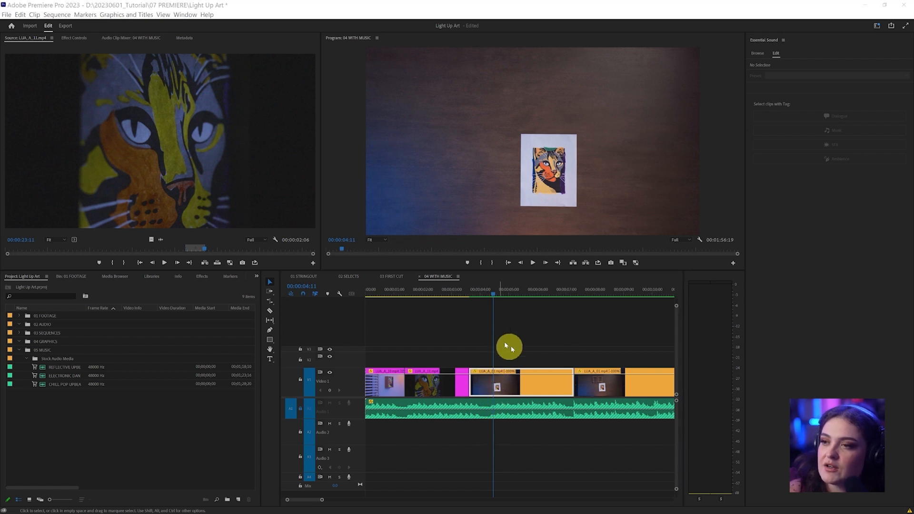
pyautogui.press('a')
pyautogui.click(507, 386)
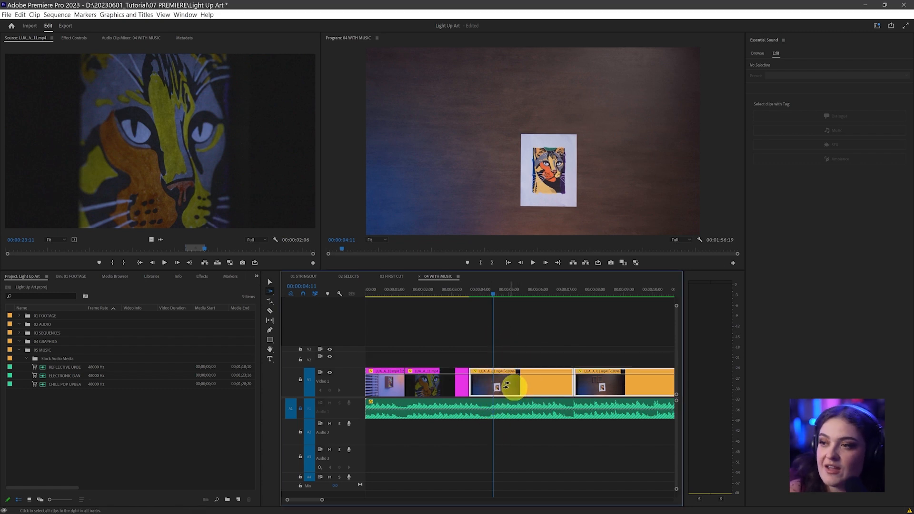
pyautogui.moveTo(489, 387)
pyautogui.mouseDown()
pyautogui.moveTo(513, 388)
pyautogui.moveTo(502, 388)
pyautogui.mouseUp()
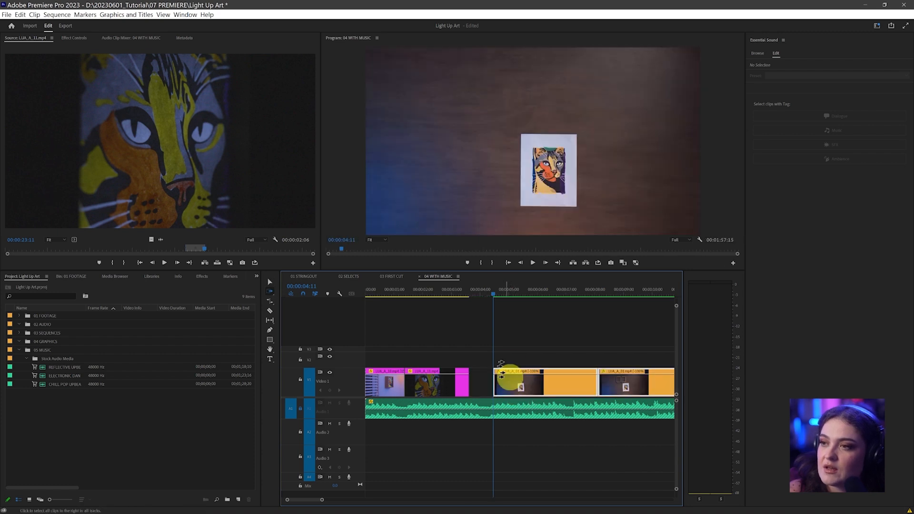
# Extend the second clip's end to fill the gap, pull the following clips back to meet it, and play the transition
pyautogui.click(490, 291)
pyautogui.press('v')
pyautogui.moveTo(513, 388); pyautogui.dragTo(488, 389)
pyautogui.click(430, 292)
pyautogui.press('space')
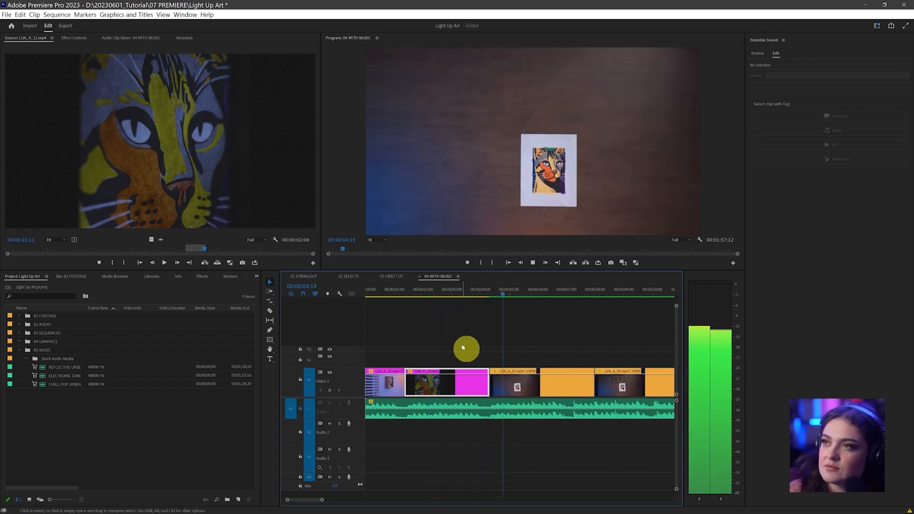
# Stop playback at 00:00:05:19 and trim the end of the third clip back to that point
pyautogui.scroll(-3, 460, 348)
pyautogui.press('space')
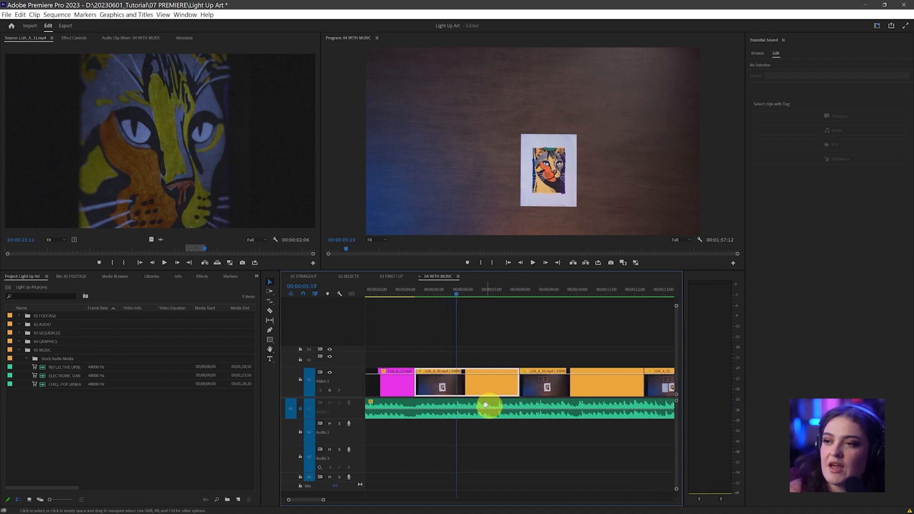
pyautogui.click(467, 423)
pyautogui.moveTo(457, 393); pyautogui.dragTo(460, 425)
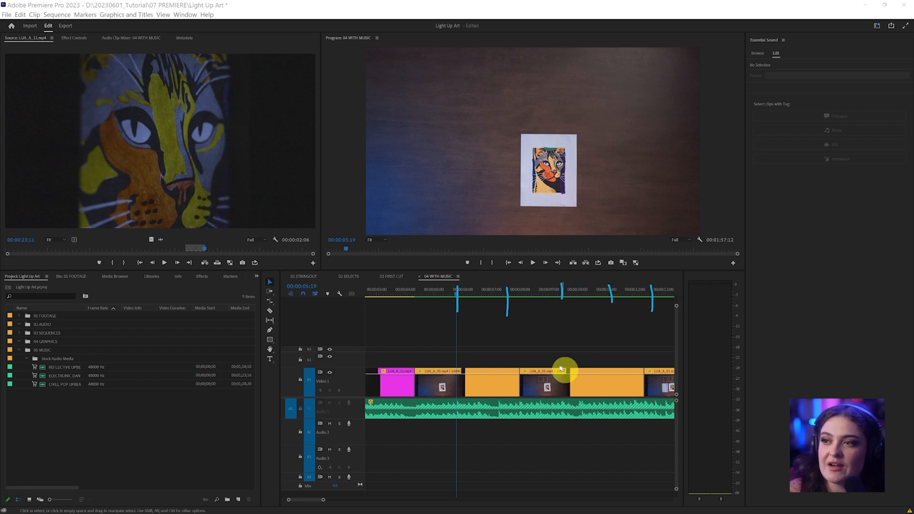
pyautogui.moveTo(462, 396)
pyautogui.mouseDown()
pyautogui.moveTo(526, 384)
pyautogui.moveTo(456, 385)
pyautogui.mouseUp()
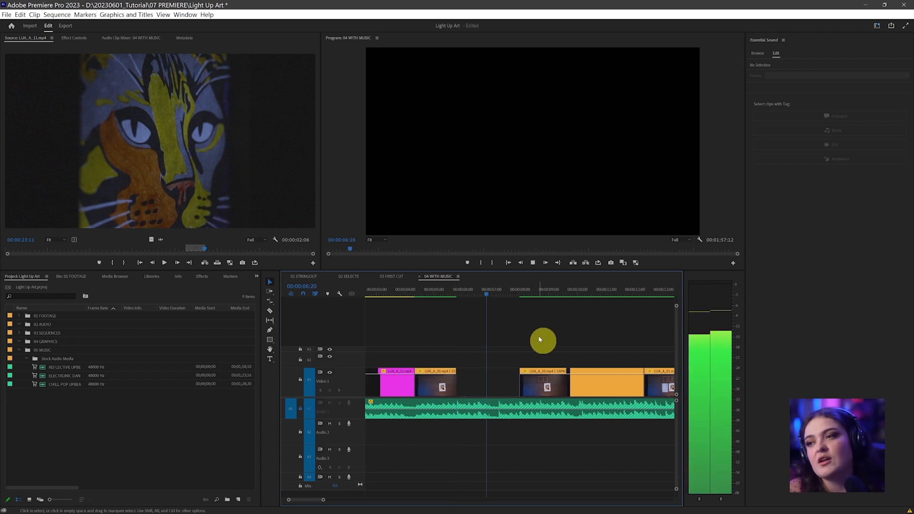
# Stop playback at 00:00:07:12 and pull the next two clips on Video 1 back to close the gap after the third clip
pyautogui.press('space')
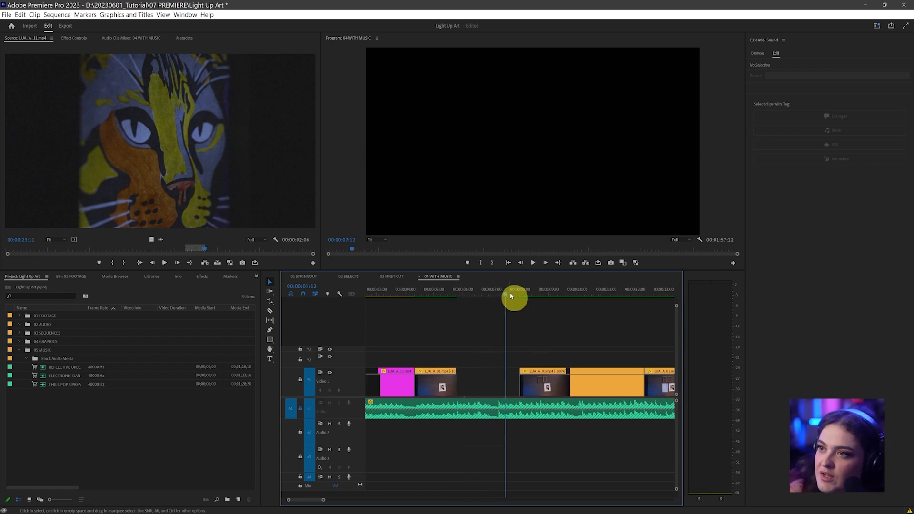
pyautogui.moveTo(547, 388); pyautogui.dragTo(484, 390)
pyautogui.moveTo(579, 385); pyautogui.dragTo(498, 394)
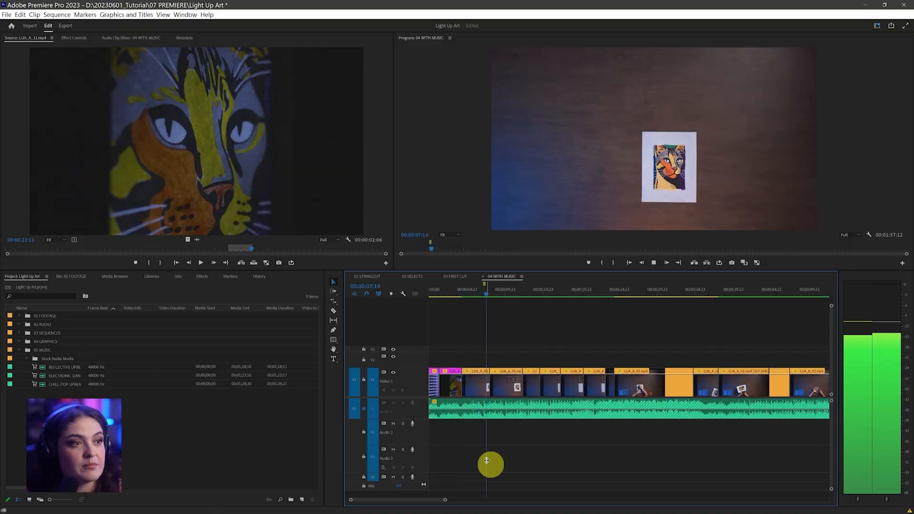
# Add sequence markers on the music beats during playback, continuing to 00:00:23:21
pyautogui.press('m')
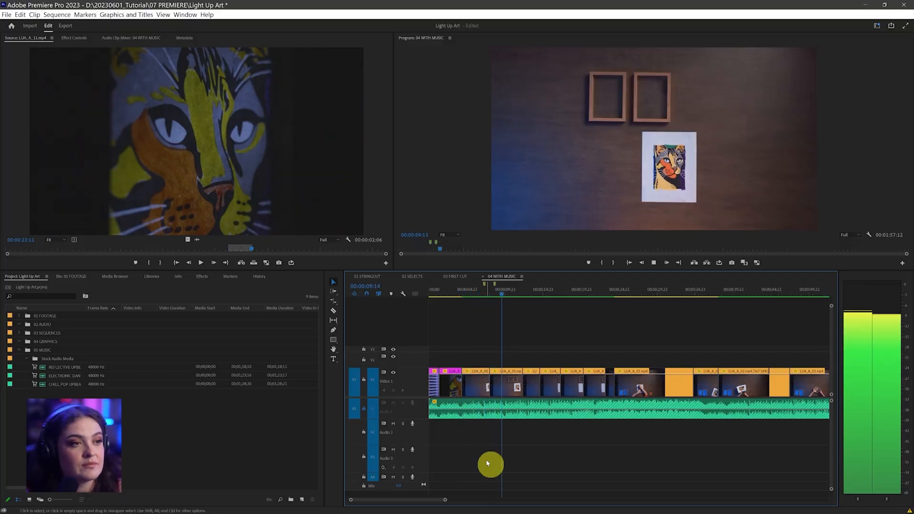
pyautogui.press('m')
pyautogui.press('m')
pyautogui.press('m')
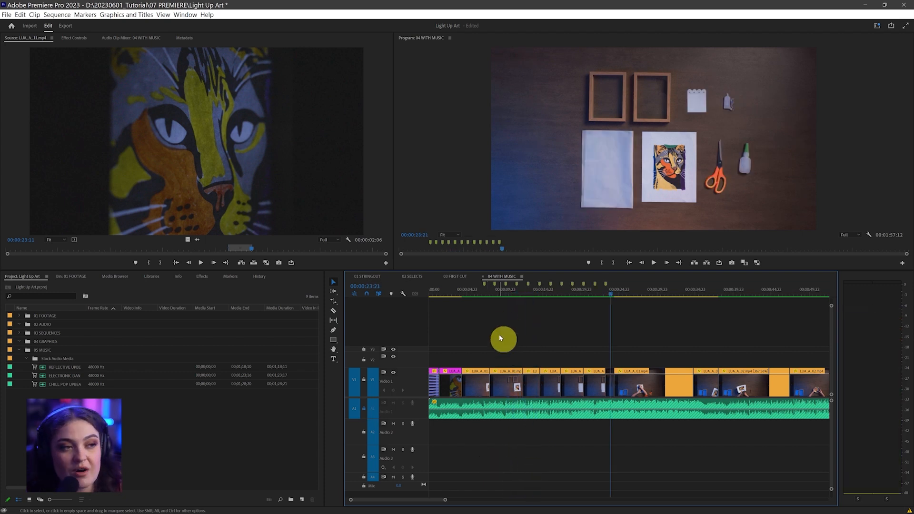
pyautogui.scroll(5, 495, 359)
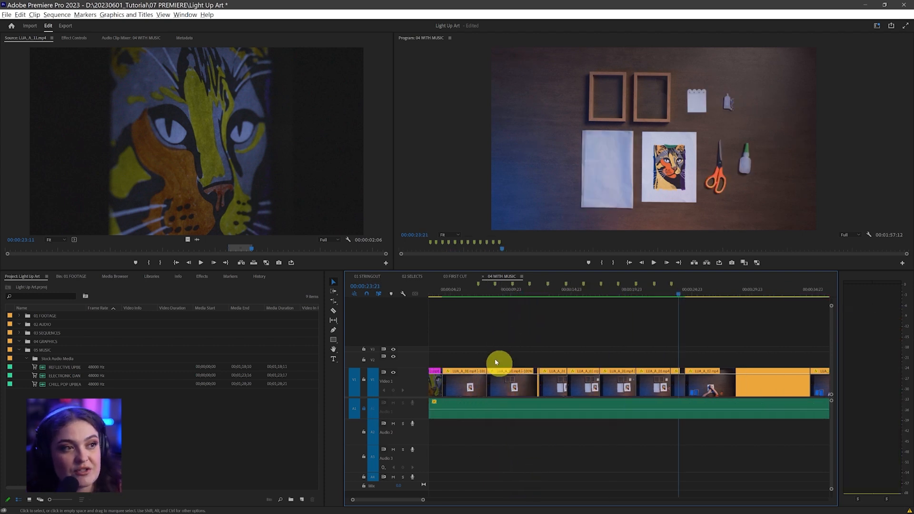
pyautogui.scroll(-3, 495, 358)
pyautogui.scroll(-1, 495, 361)
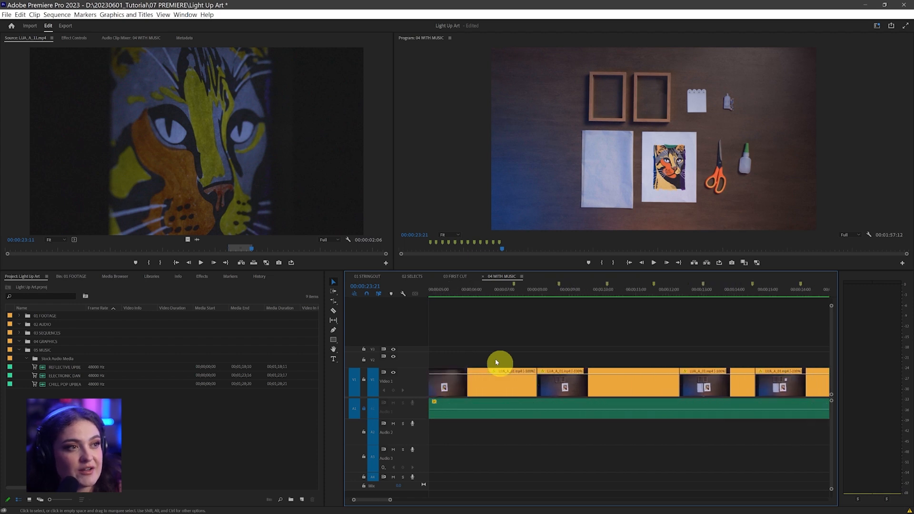
pyautogui.moveTo(522, 271); pyautogui.dragTo(495, 288)
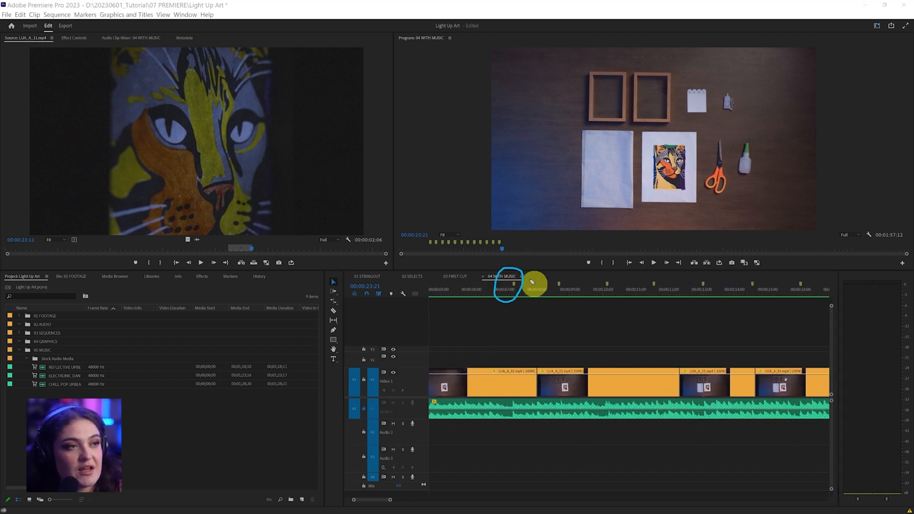
pyautogui.moveTo(571, 277); pyautogui.dragTo(568, 272)
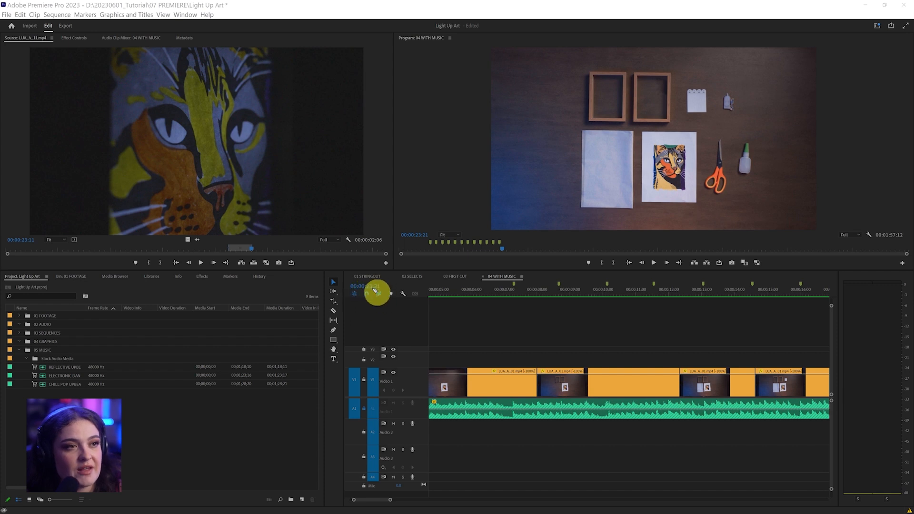
# Butt the clips on Video 1 together one after another, trimming them so each cut lands on the next beat marker
pyautogui.click(585, 386)
pyautogui.moveTo(595, 387); pyautogui.dragTo(576, 385)
pyautogui.moveTo(652, 381); pyautogui.dragTo(559, 383)
pyautogui.moveTo(718, 384)
pyautogui.mouseDown()
pyautogui.moveTo(599, 387)
pyautogui.moveTo(607, 383)
pyautogui.mouseUp()
pyautogui.moveTo(776, 382); pyautogui.dragTo(723, 381)
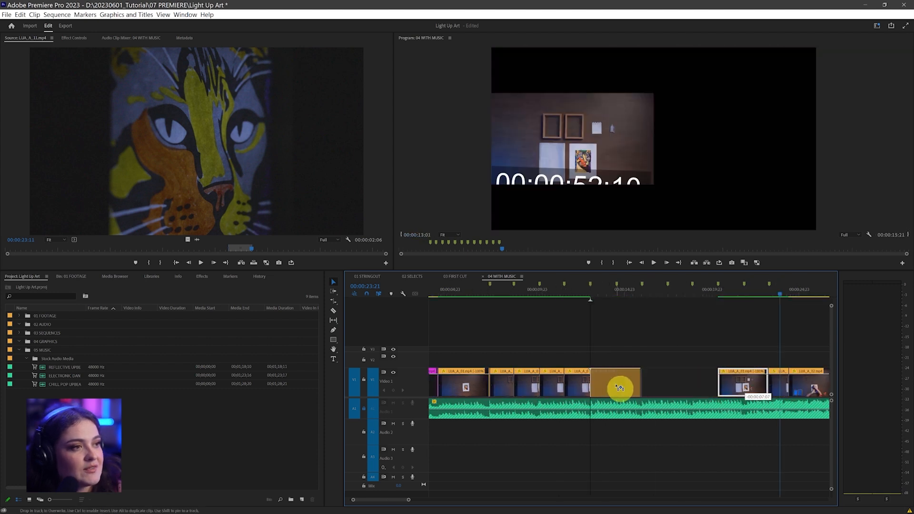
pyautogui.moveTo(618, 387); pyautogui.dragTo(616, 382)
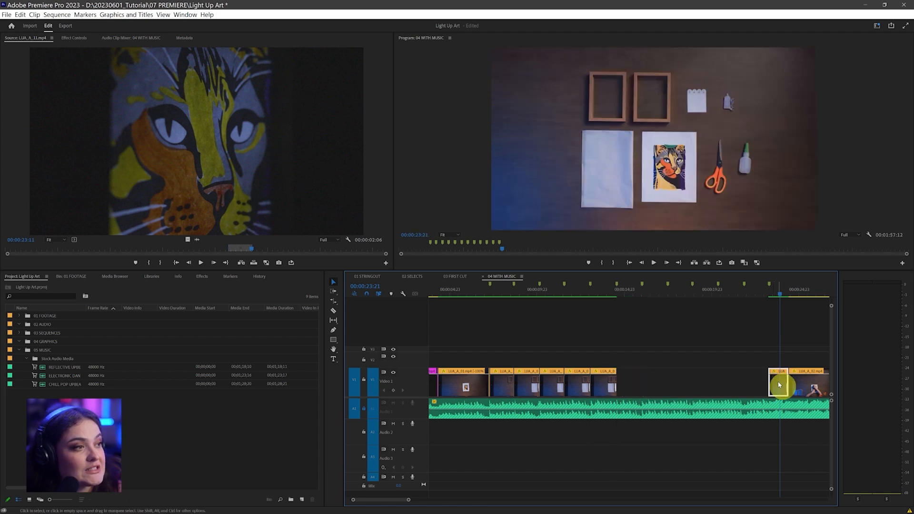
pyautogui.moveTo(770, 385); pyautogui.dragTo(625, 383)
# Play the sequence from the start to check the cuts against the music
pyautogui.click(451, 291)
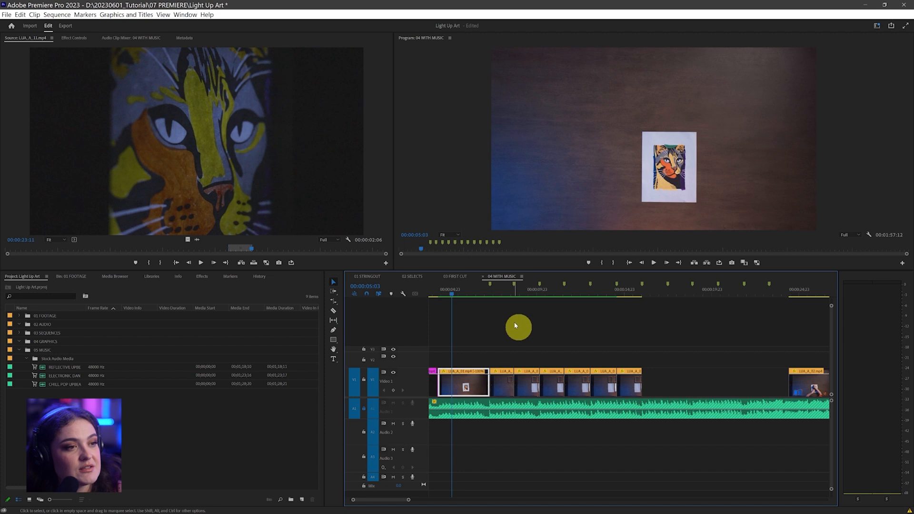
pyautogui.press('Home')
pyautogui.press('space')
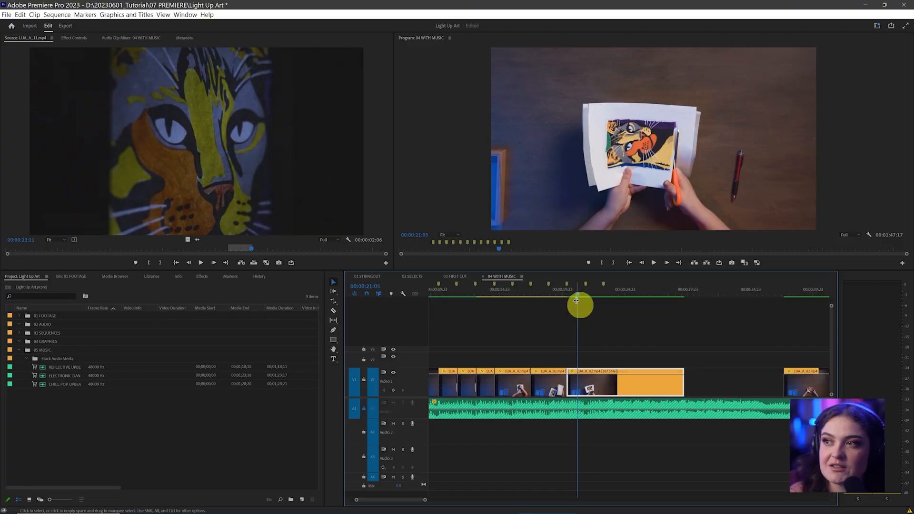
# Turn off Play audio while scrubbing in the Audio preferences and scrub the timeline to 00:00:22:13 to test it
pyautogui.moveTo(580, 303)
pyautogui.mouseDown()
pyautogui.moveTo(594, 297)
pyautogui.moveTo(583, 300)
pyautogui.mouseUp()
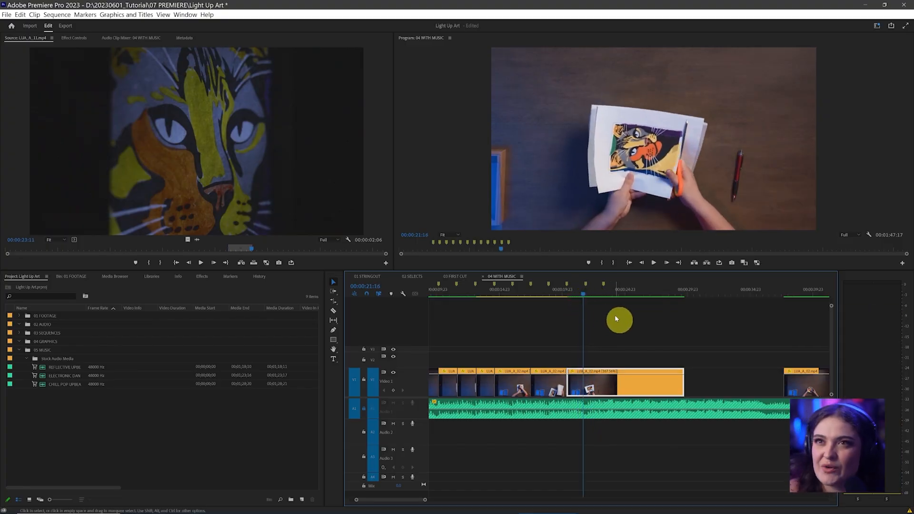
pyautogui.click(20, 14)
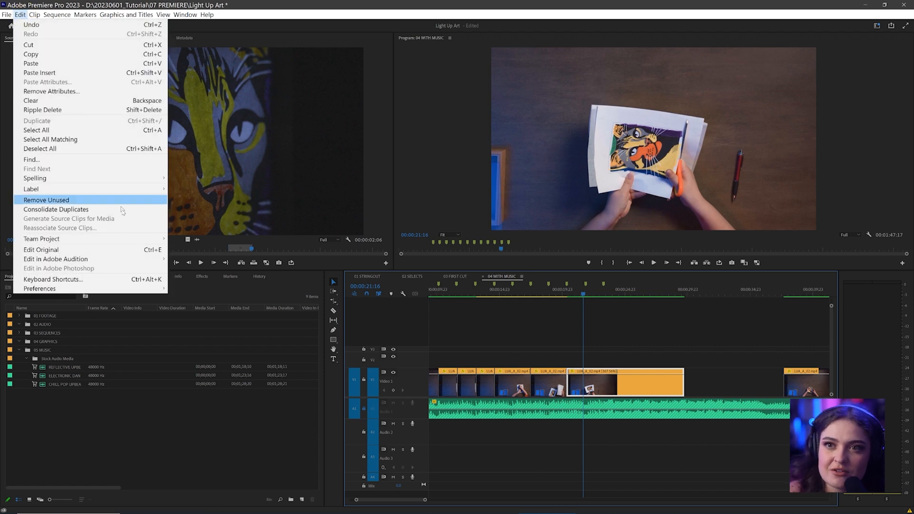
pyautogui.moveTo(131, 288)
pyautogui.click(211, 308)
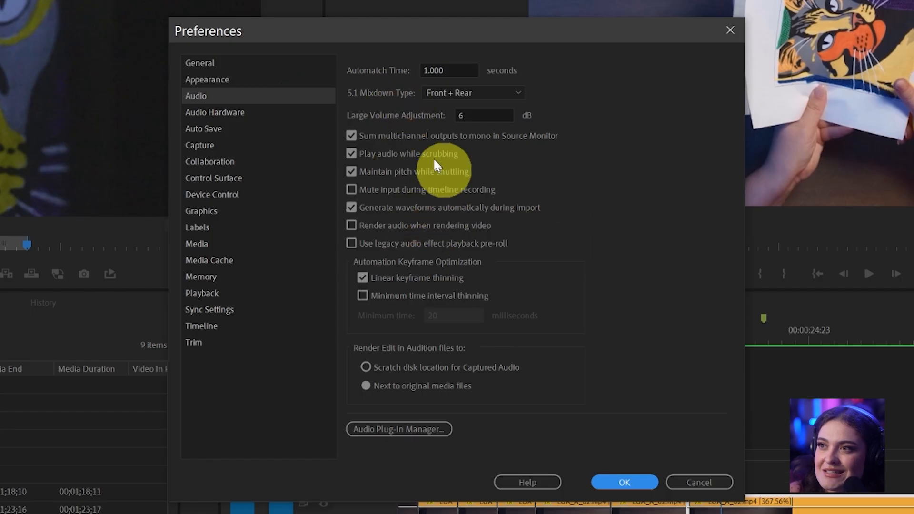
pyautogui.click(435, 159)
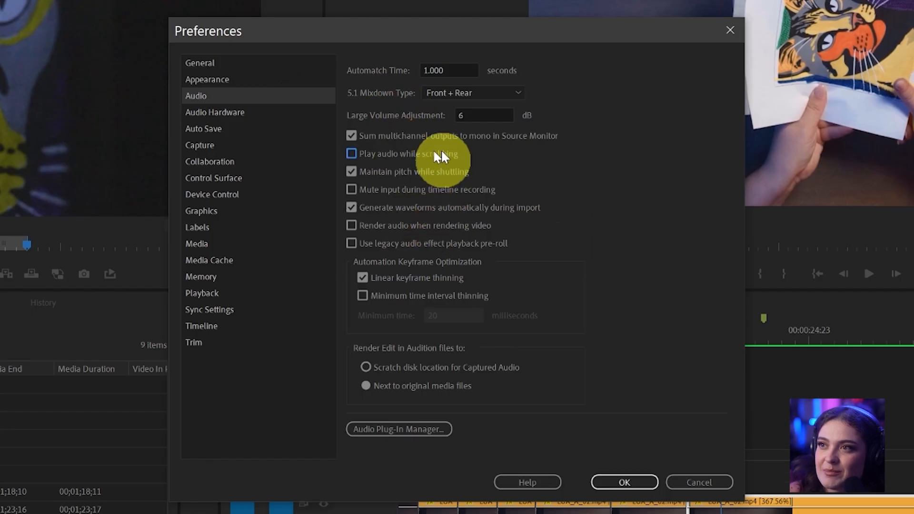
pyautogui.click(650, 481)
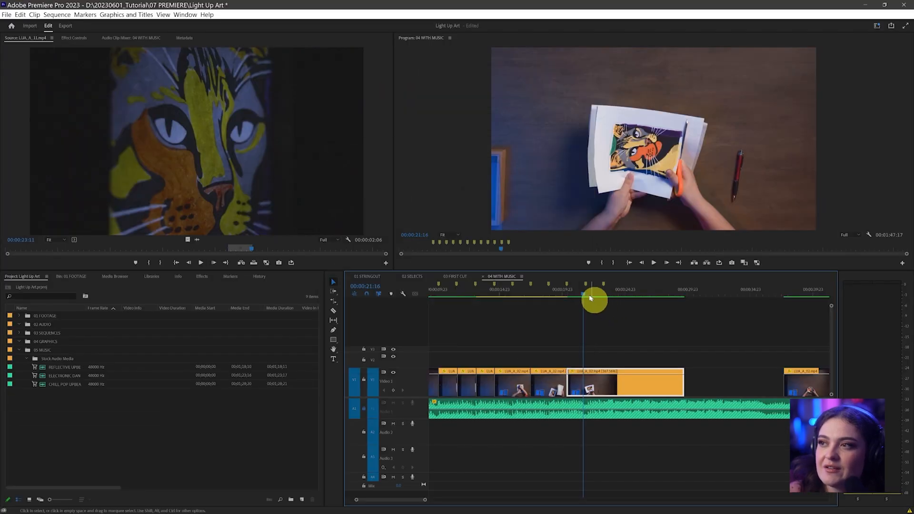
pyautogui.moveTo(590, 298); pyautogui.dragTo(632, 284)
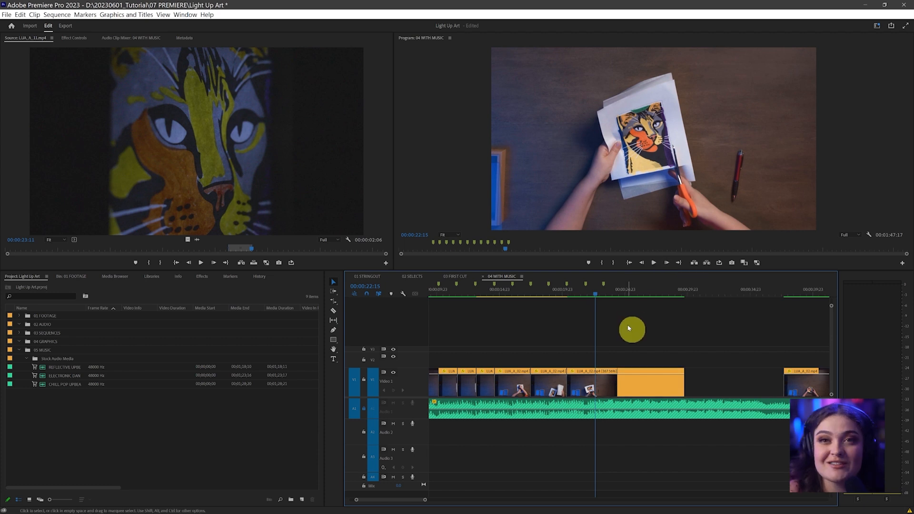
pyautogui.press('space')
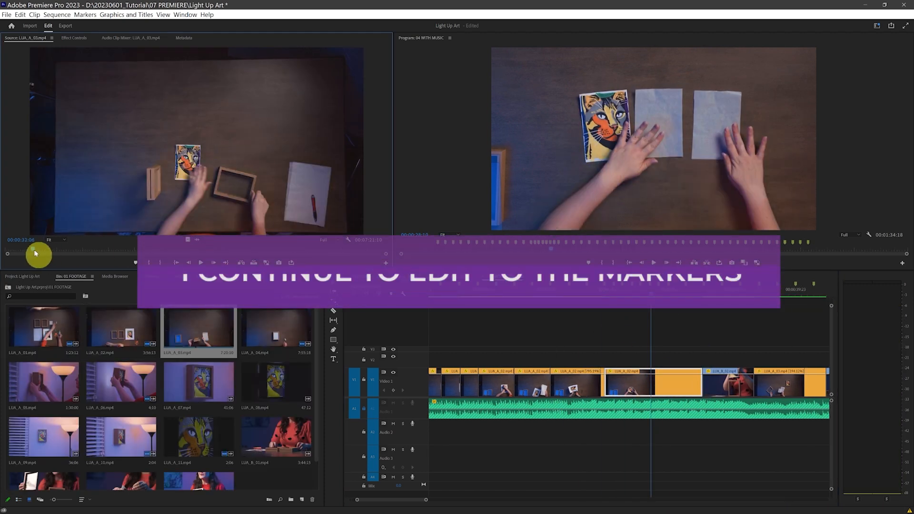
# Add LUA_A_03.mp4 from the 01 FOOTAGE bin to Video 1 and scrub back through the cuts placed on the markers
pyautogui.moveTo(200, 331); pyautogui.dragTo(557, 388)
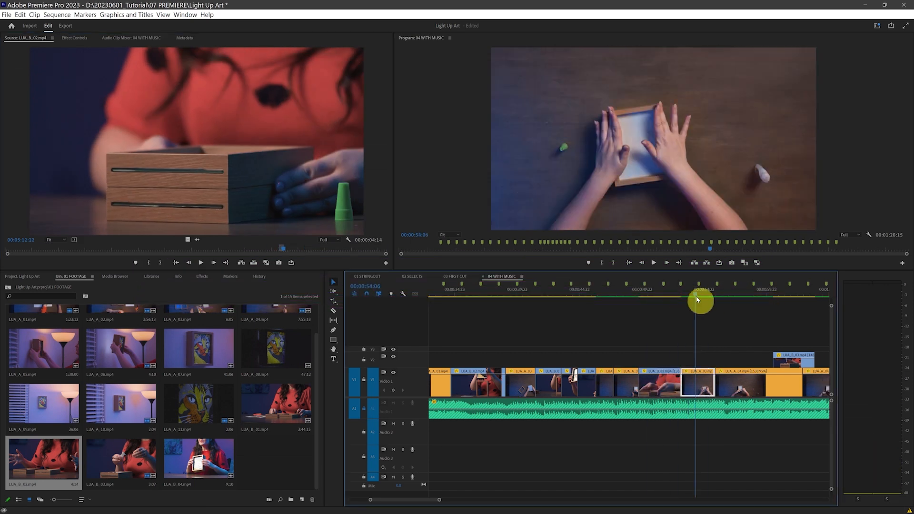
pyautogui.moveTo(700, 299); pyautogui.dragTo(665, 297)
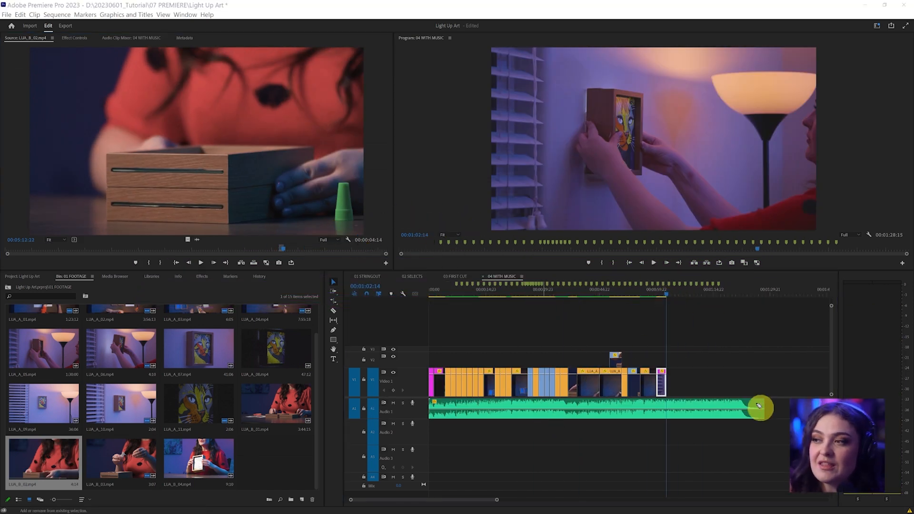
pyautogui.moveTo(645, 387)
pyautogui.mouseDown()
pyautogui.moveTo(530, 448)
pyautogui.moveTo(779, 424)
pyautogui.moveTo(790, 393)
pyautogui.mouseUp()
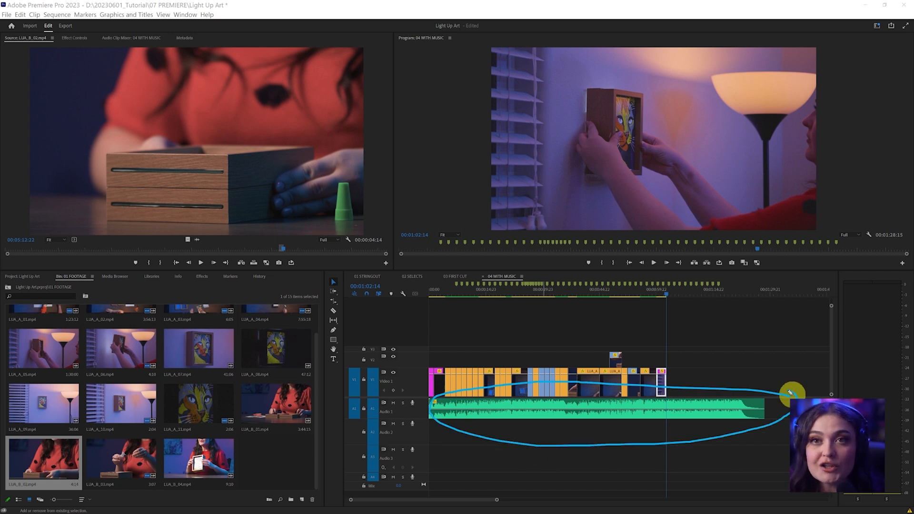